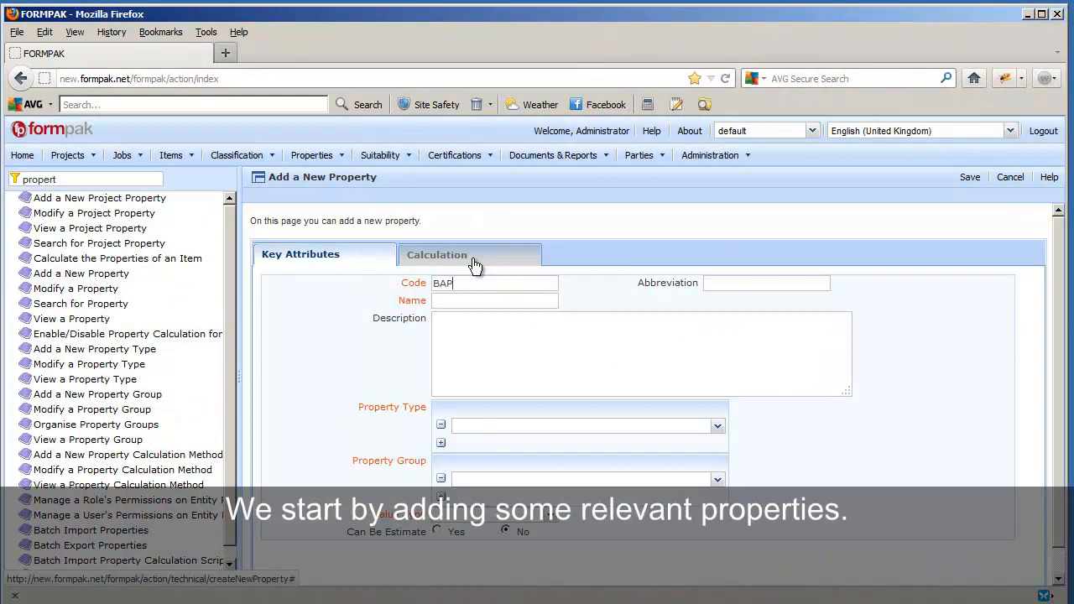
# Name the new property 'Biologically Active Principals' and set its Property Type to Food Information.
pyautogui.click(449, 301)
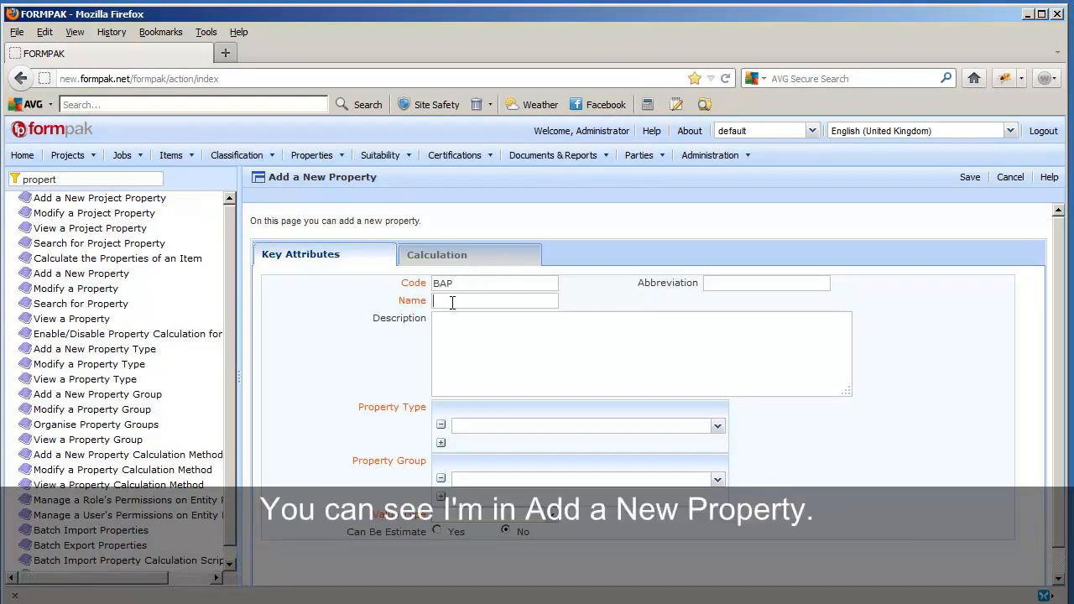
pyautogui.write('Biologically Active Pri')
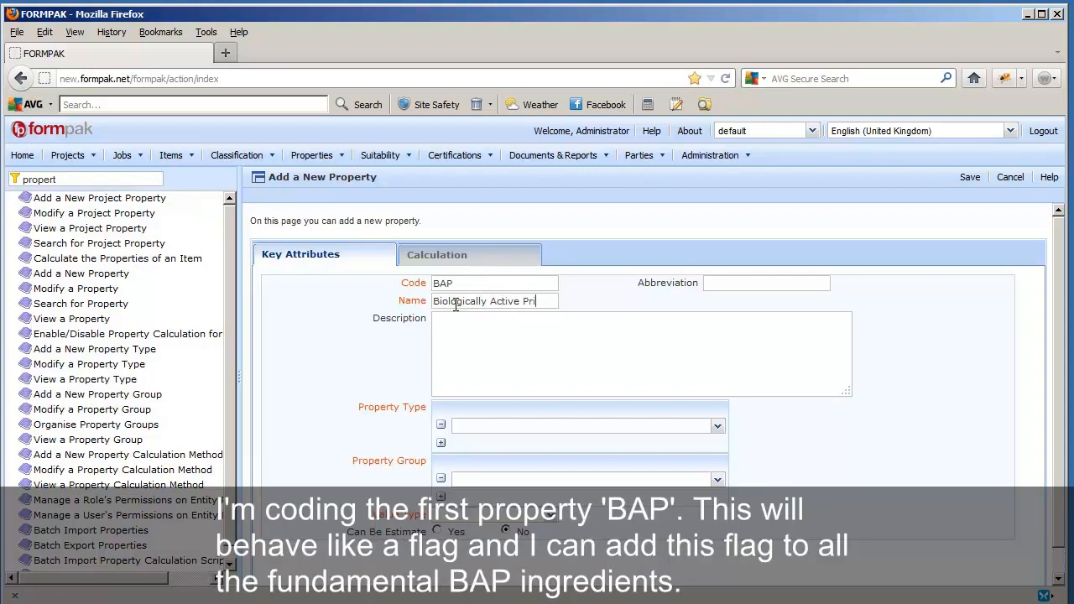
pyautogui.write('pals')
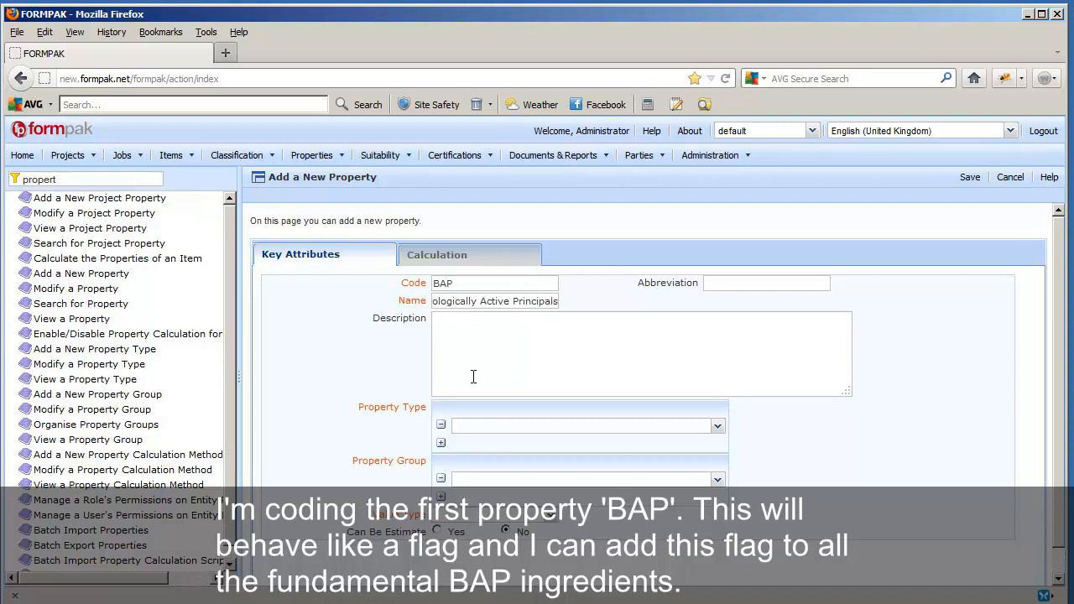
pyautogui.click(718, 428)
pyautogui.moveTo(721, 454); pyautogui.dragTo(723, 475)
pyautogui.scroll(1, 725, 475)
pyautogui.click(647, 456)
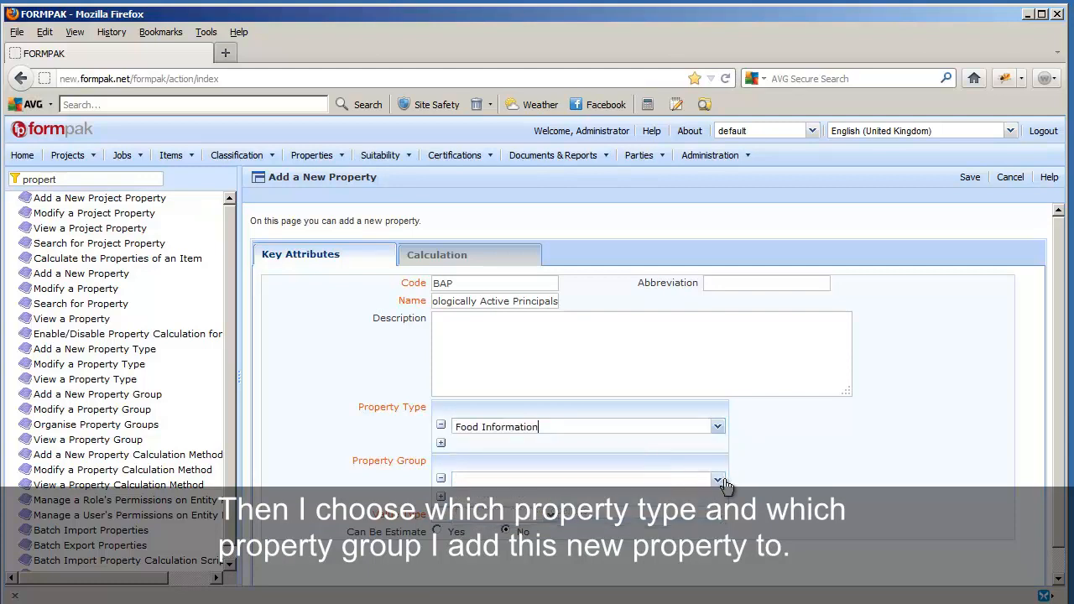
# Put the property in the Food Information group with a Percent value type.
pyautogui.click(719, 484)
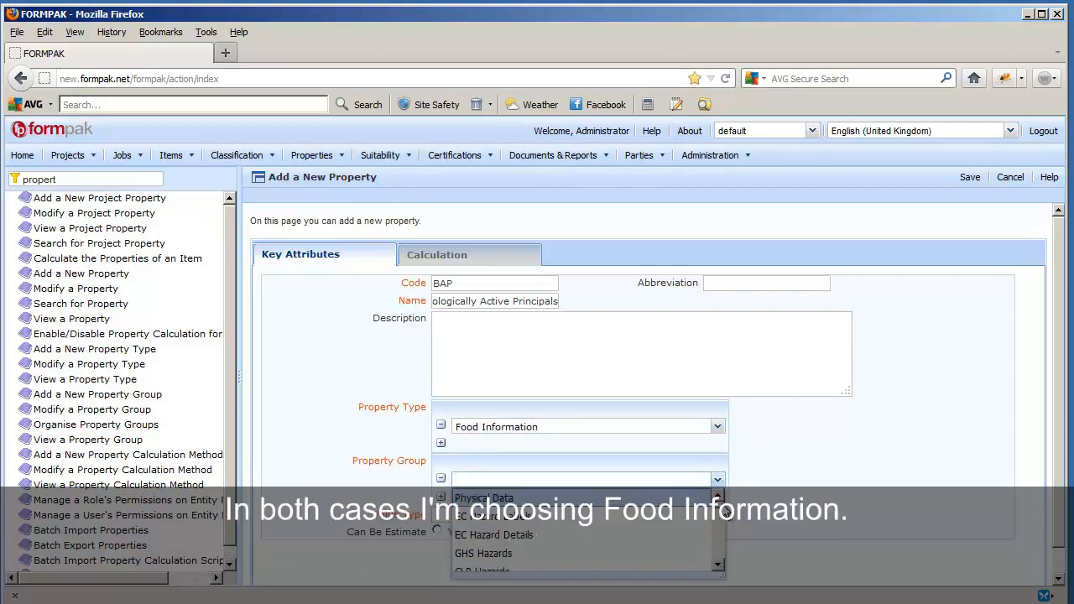
pyautogui.scroll(-2, 720, 518)
pyautogui.scroll(4, 720, 518)
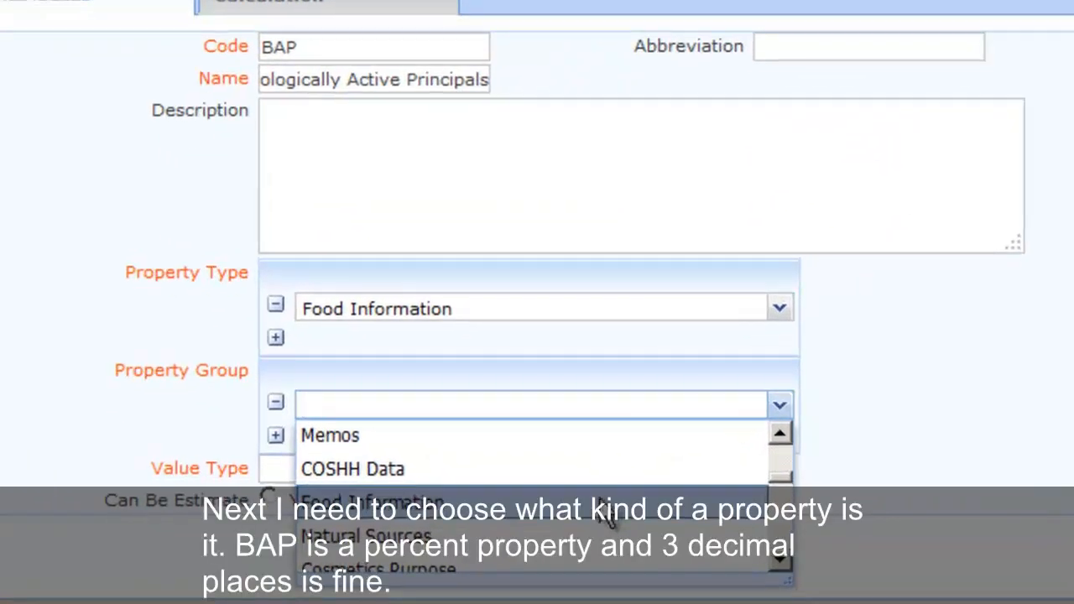
pyautogui.click(587, 533)
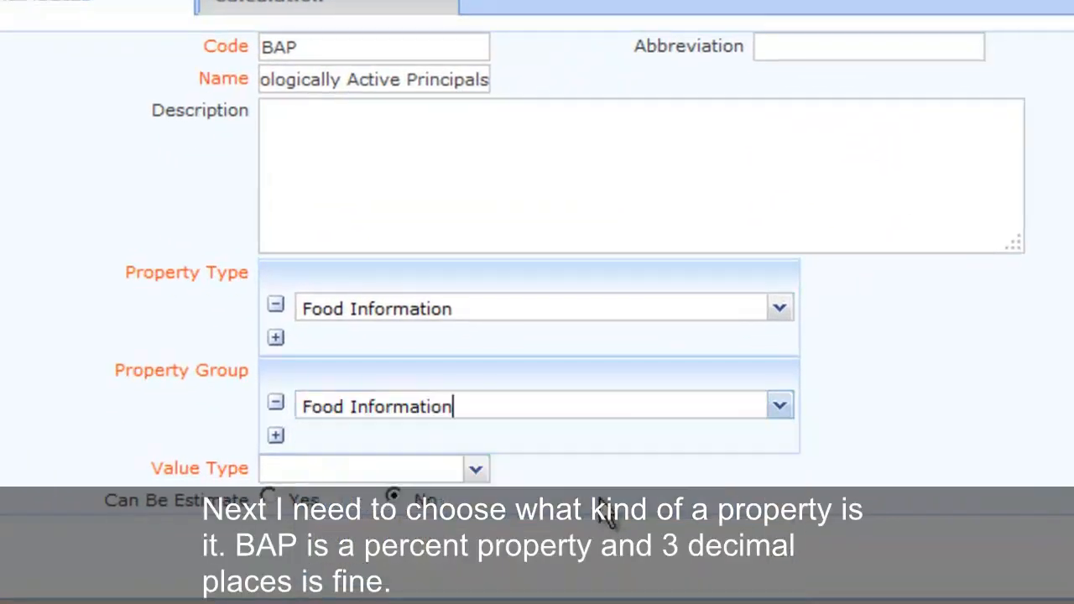
pyautogui.click(475, 472)
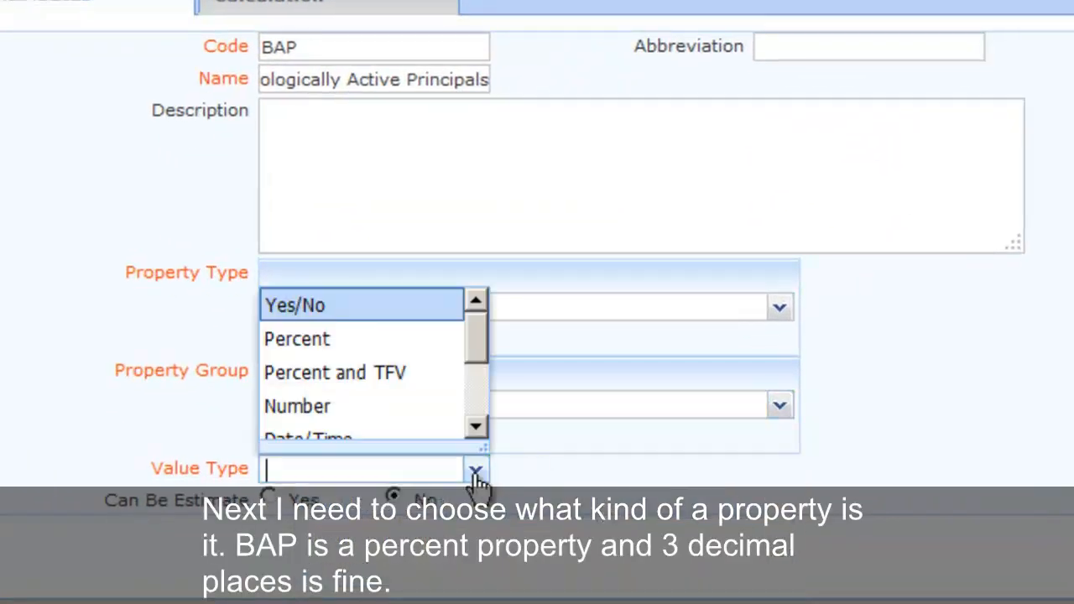
pyautogui.click(368, 344)
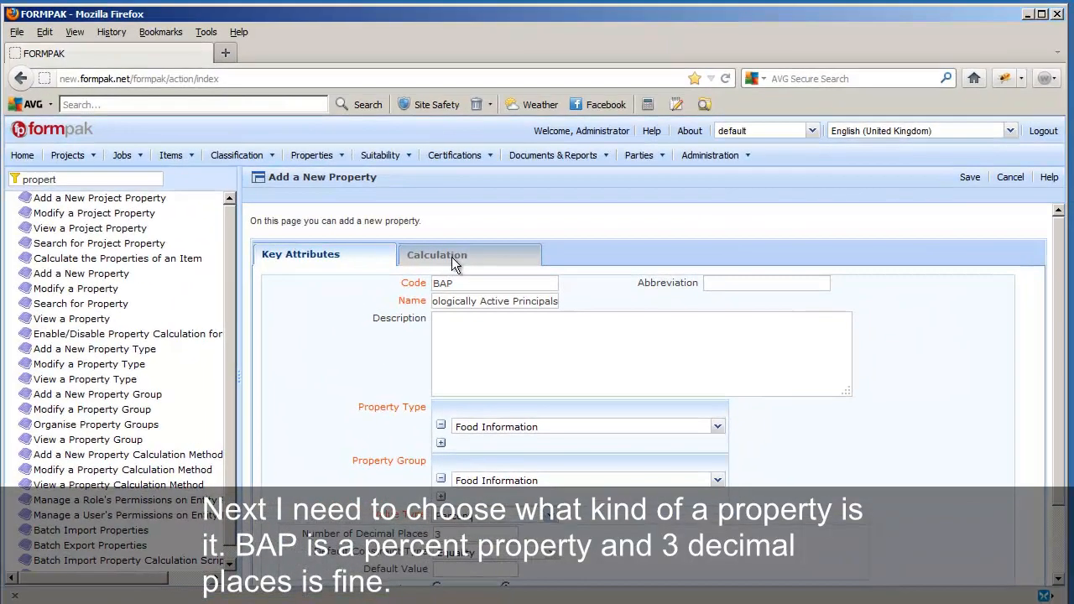
# Make BAP a calculated property using the Accumulation Percent method.
pyautogui.click(373, 157)
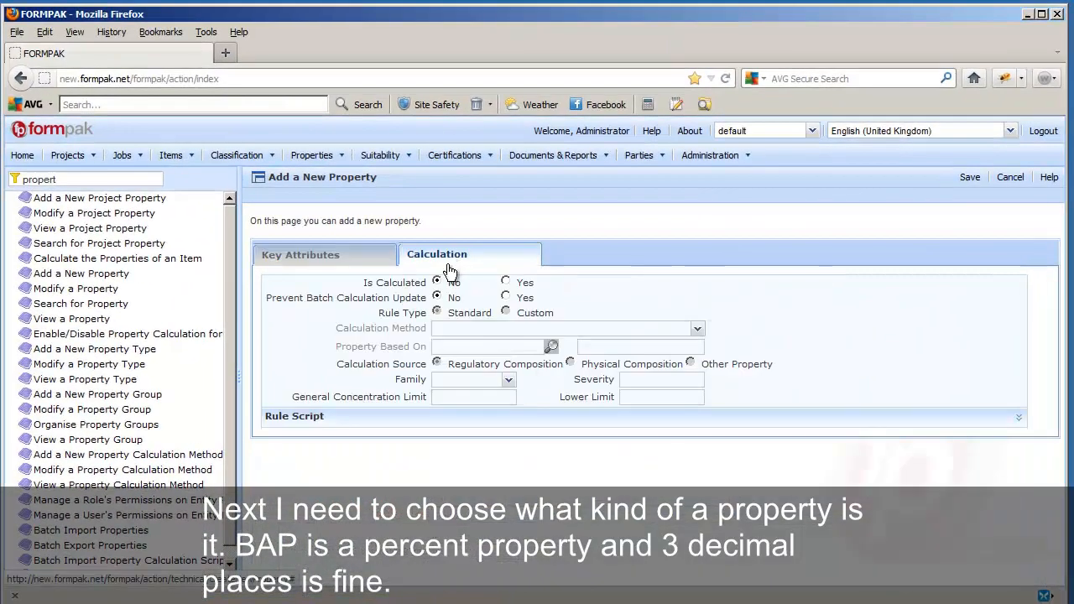
pyautogui.click(506, 282)
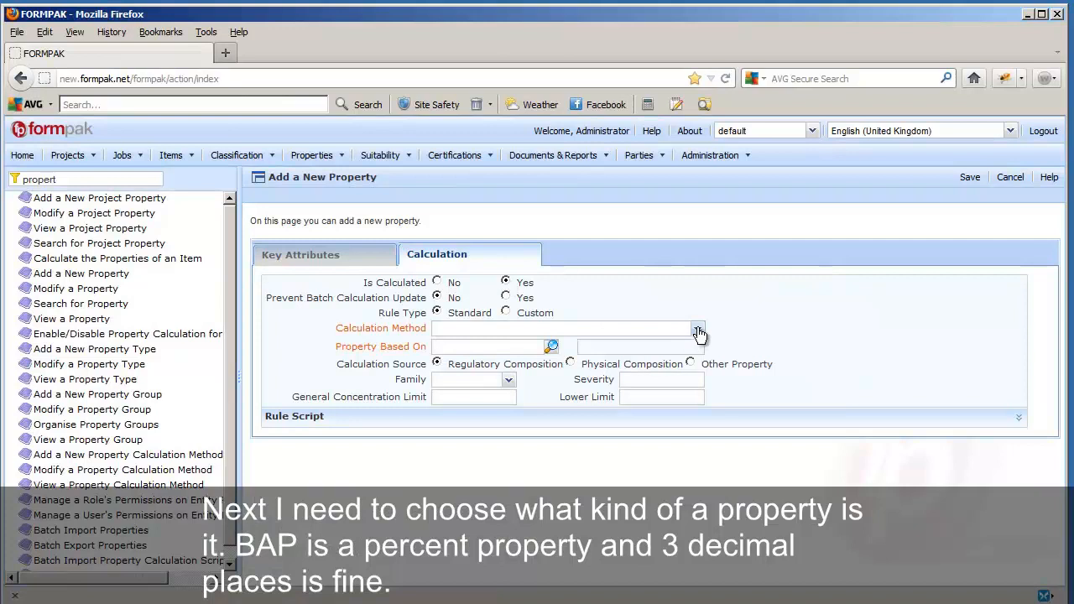
pyautogui.click(699, 333)
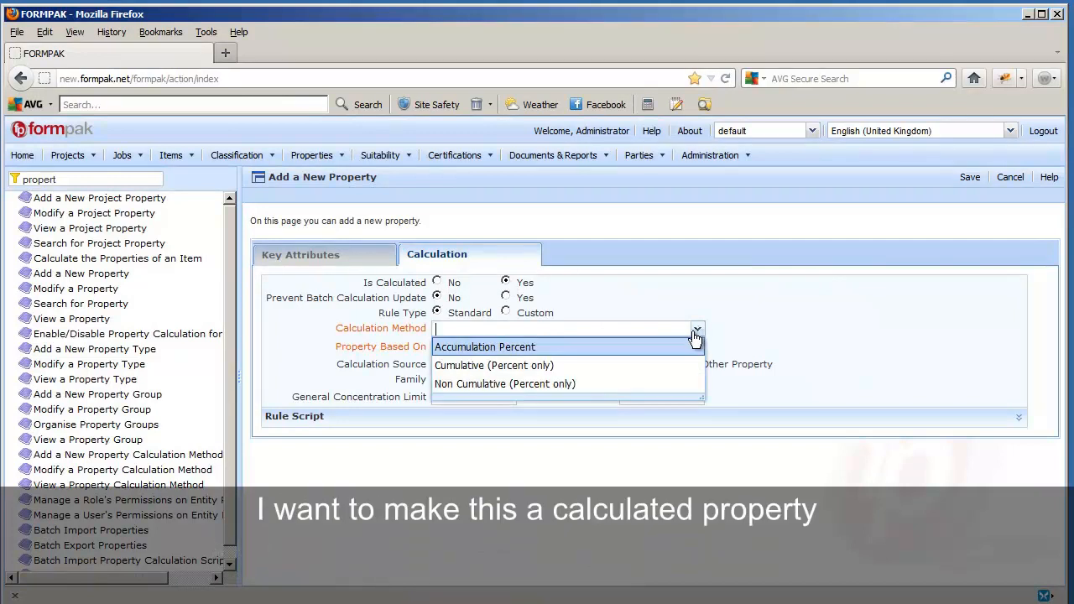
pyautogui.click(667, 346)
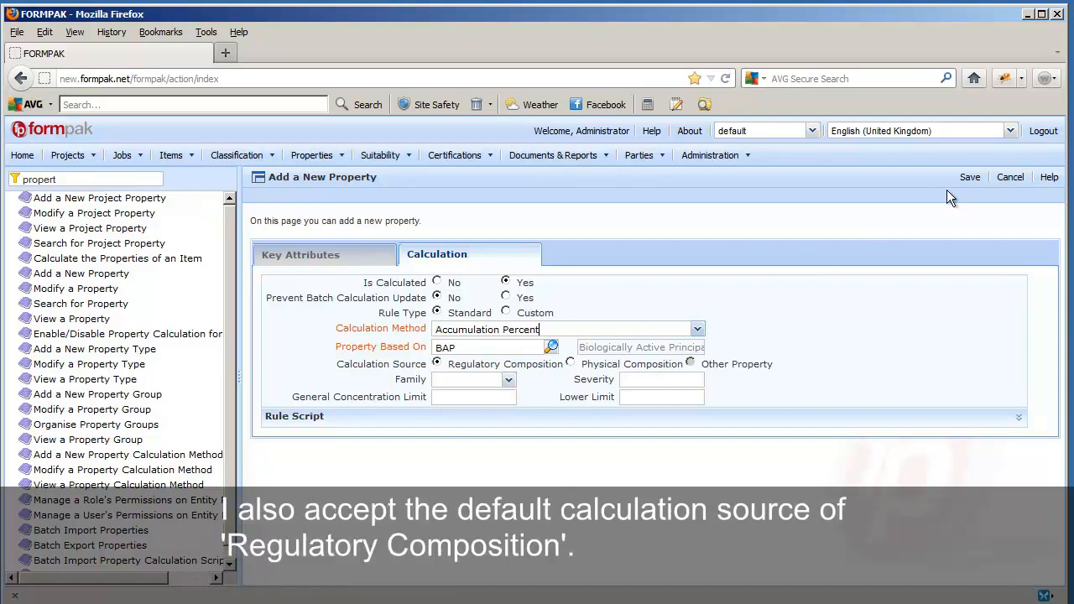
# Save the BAP property with no property recalculation.
pyautogui.click(970, 178)
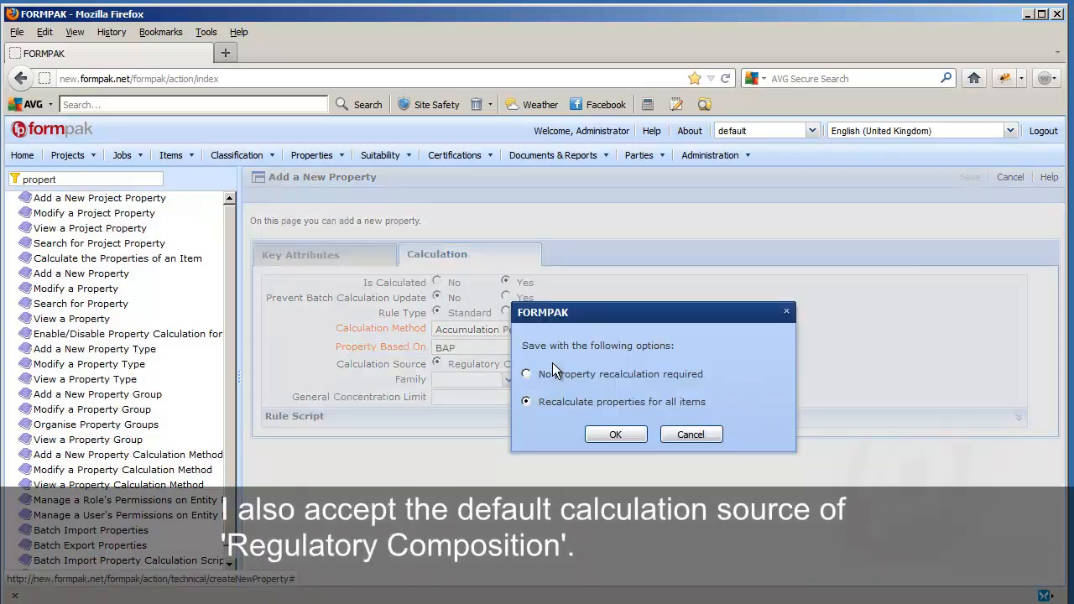
pyautogui.click(526, 374)
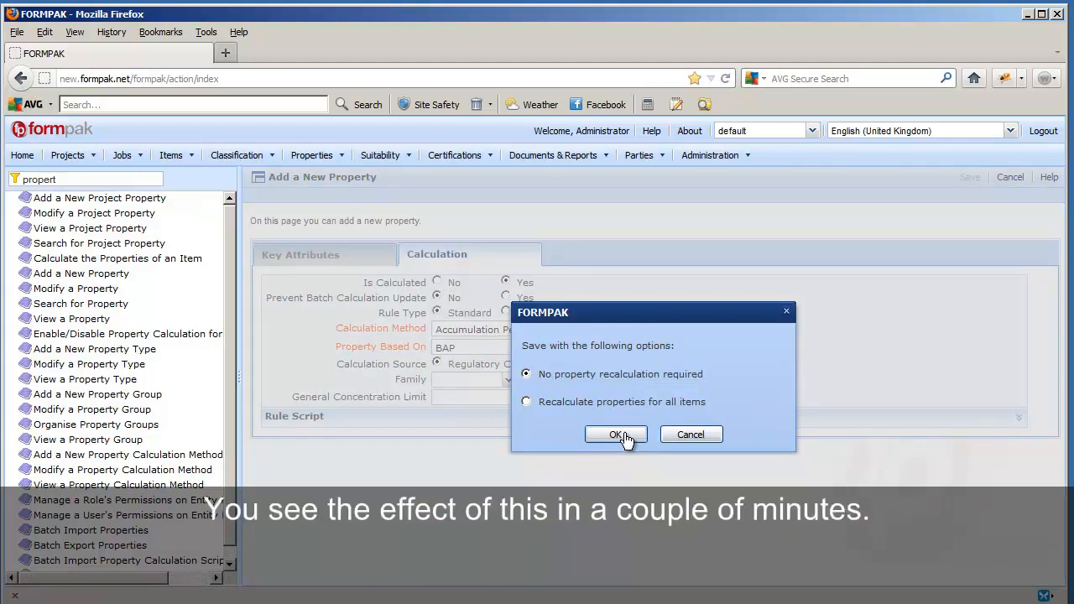
pyautogui.click(613, 430)
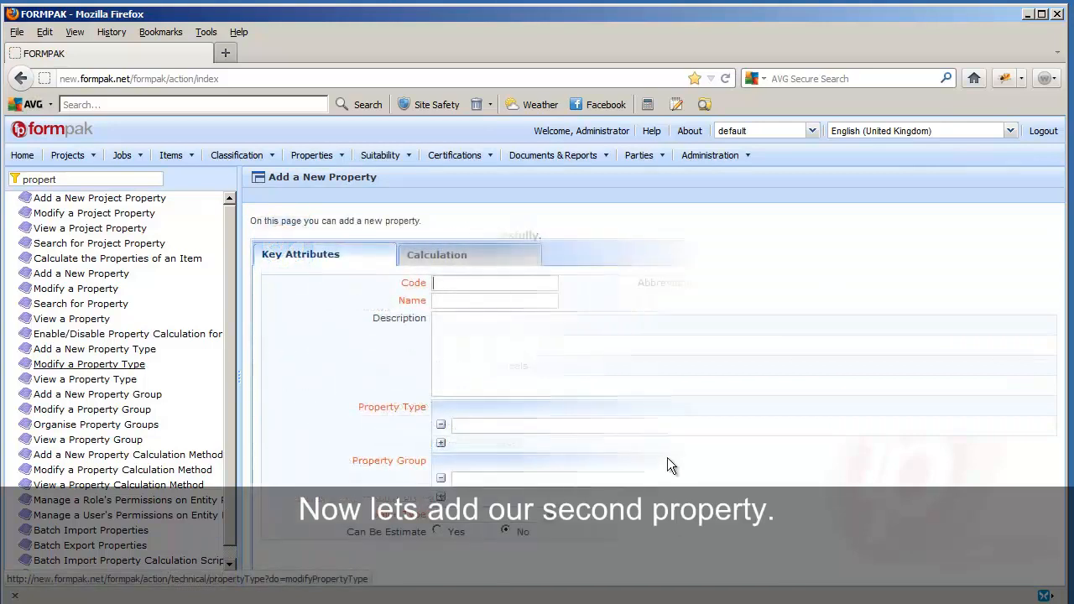
# Enter code BAPINGDETAILS and name 'BAP List' for the second property.
pyautogui.write('BAP')
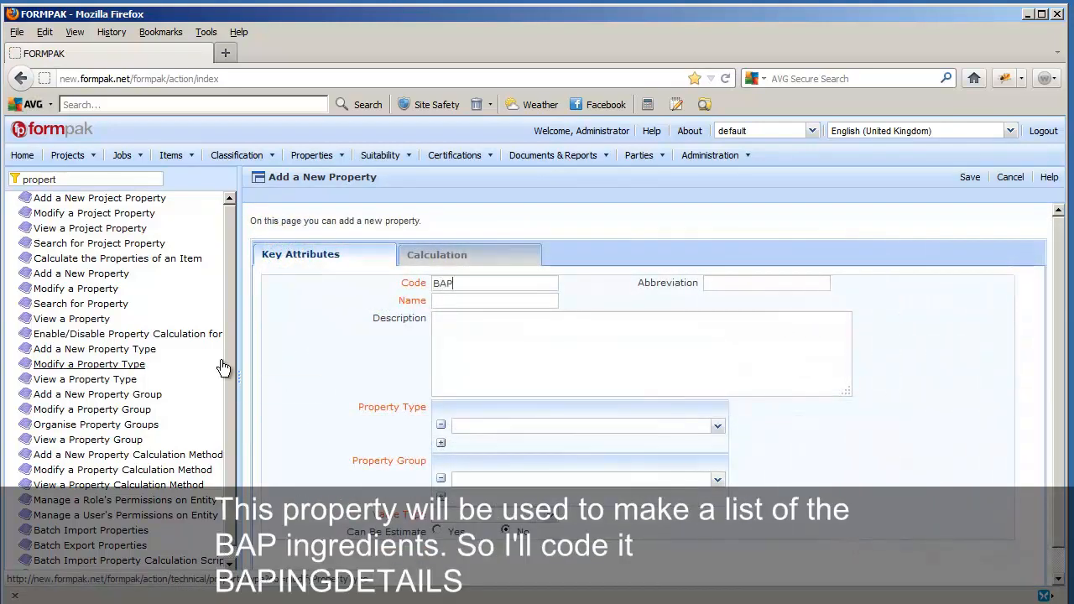
pyautogui.write('INGDETAILS')
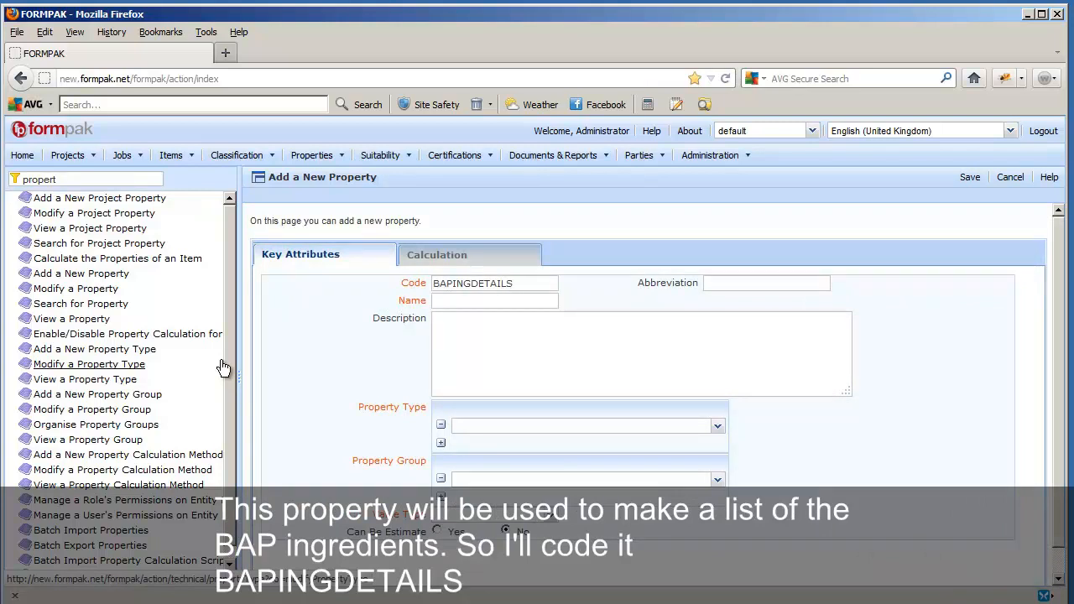
pyautogui.press('Tab')
pyautogui.write('B')
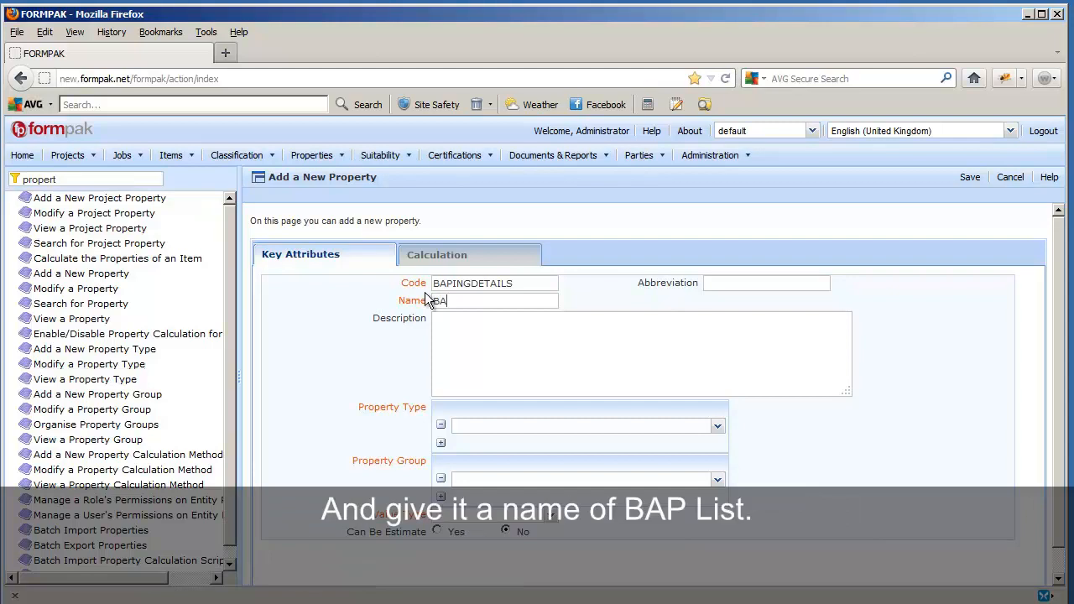
pyautogui.write('AP List')
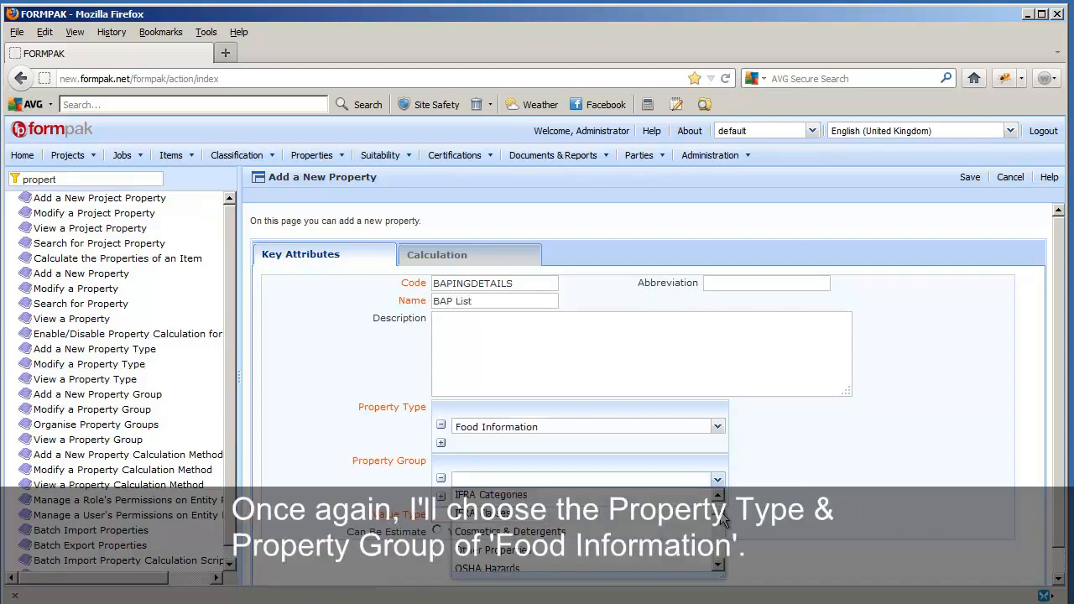
# Put BAP List in Food Information as an Entry List value and show its calculation settings.
pyautogui.scroll(4, 721, 518)
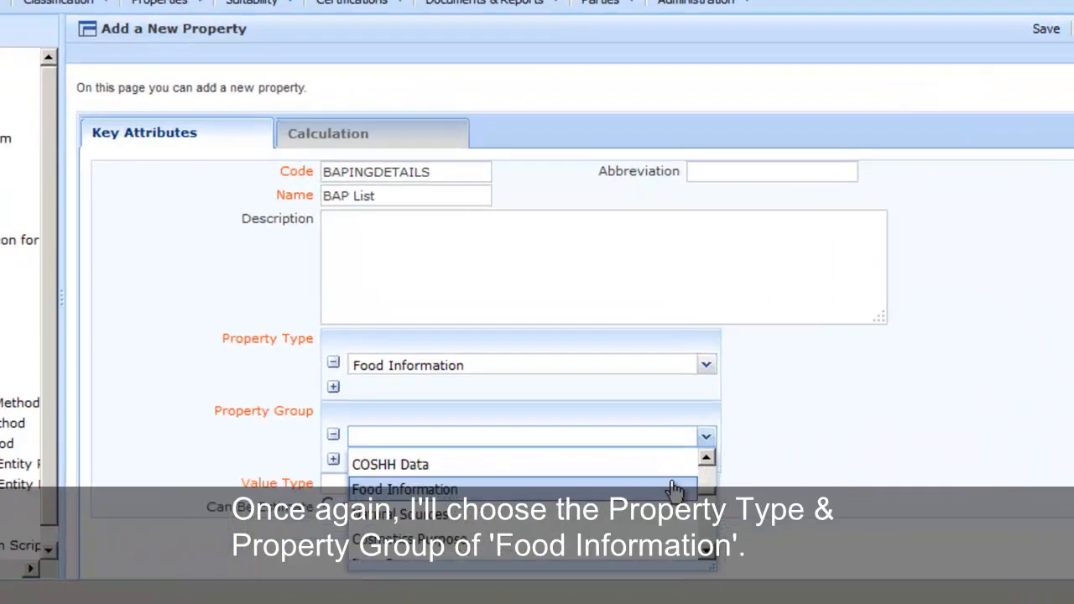
pyautogui.click(675, 488)
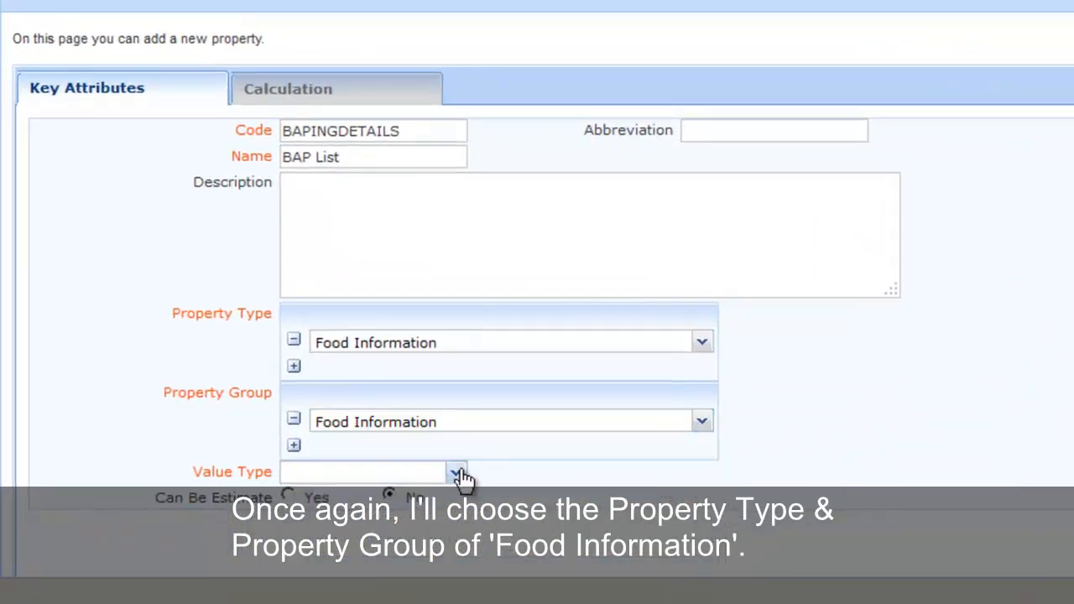
pyautogui.click(457, 475)
pyautogui.moveTo(456, 373); pyautogui.dragTo(456, 431)
pyautogui.click(422, 438)
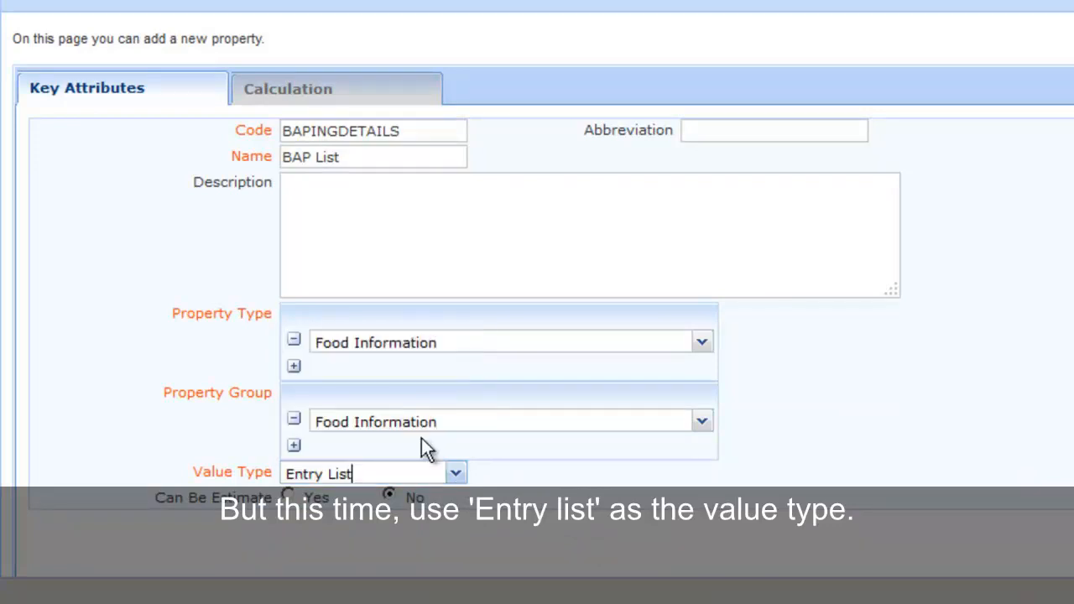
pyautogui.click(322, 92)
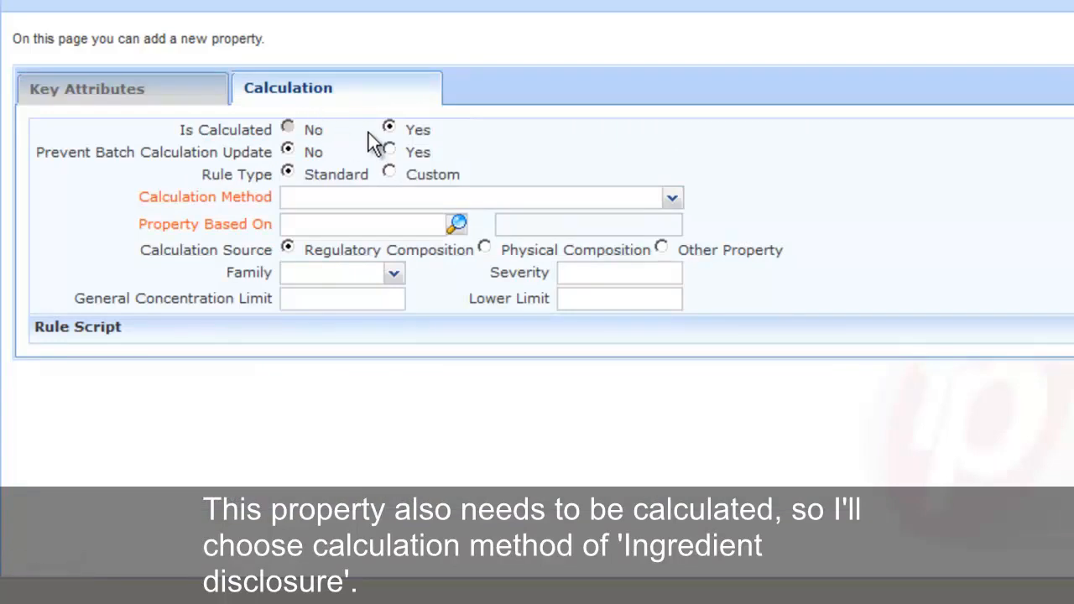
# Calculate BAP List by Ingredient Disclosure, based on the BAP property.
pyautogui.click(673, 201)
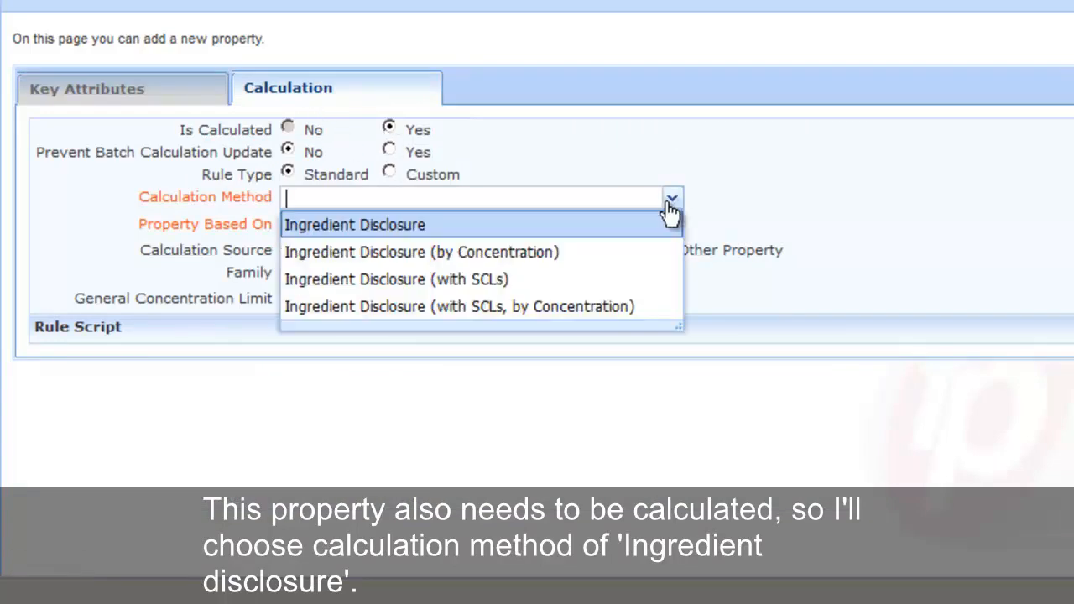
pyautogui.click(570, 237)
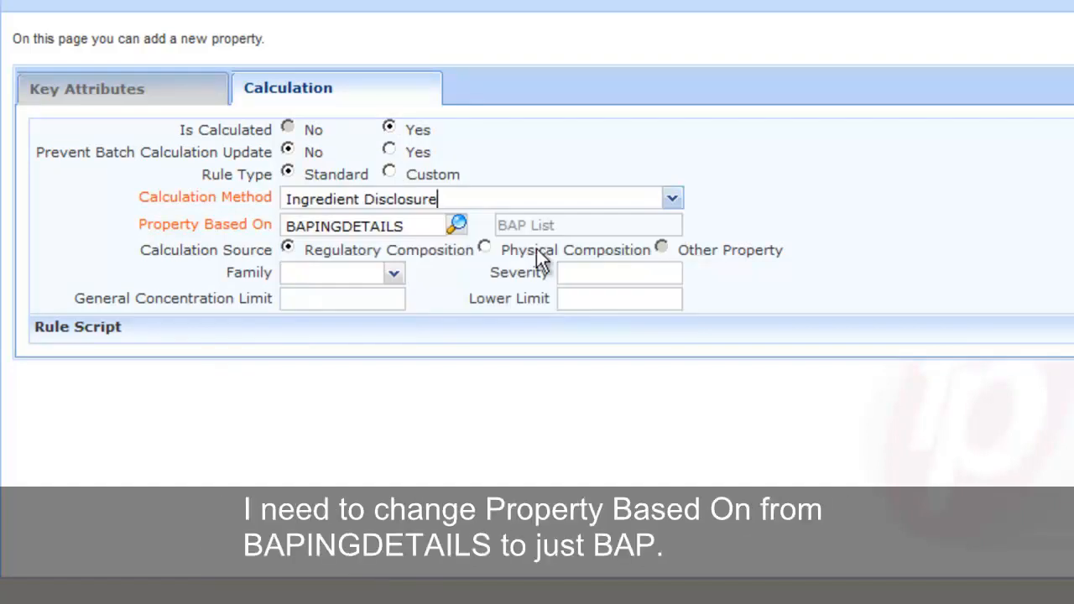
pyautogui.doubleClick(408, 225)
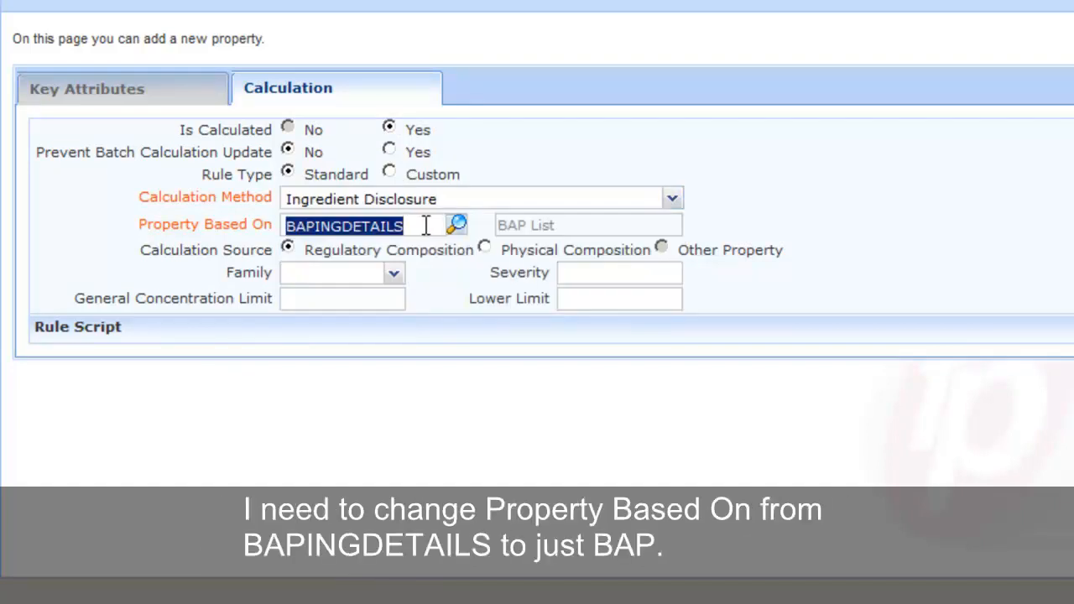
pyautogui.click(427, 225)
pyautogui.press('BackSpace')
pyautogui.press('BackSpace')
pyautogui.press('BackSpace')
pyautogui.press('BackSpace')
pyautogui.press('BackSpace')
pyautogui.press('BackSpace')
pyautogui.press('BackSpace')
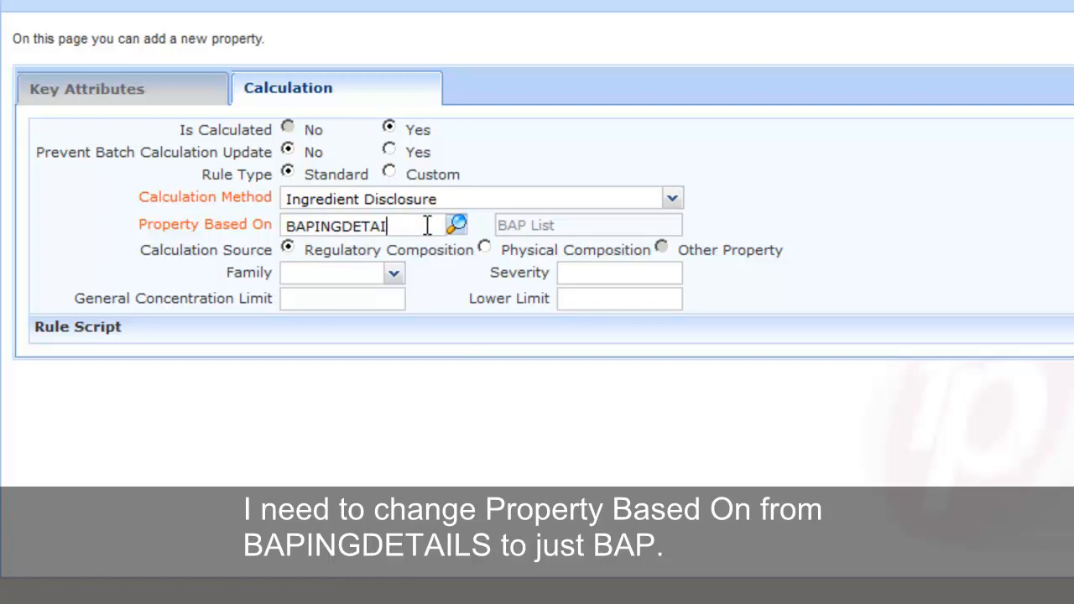
pyautogui.press('BackSpace')
pyautogui.press('BackSpace')
pyautogui.press('BackSpace')
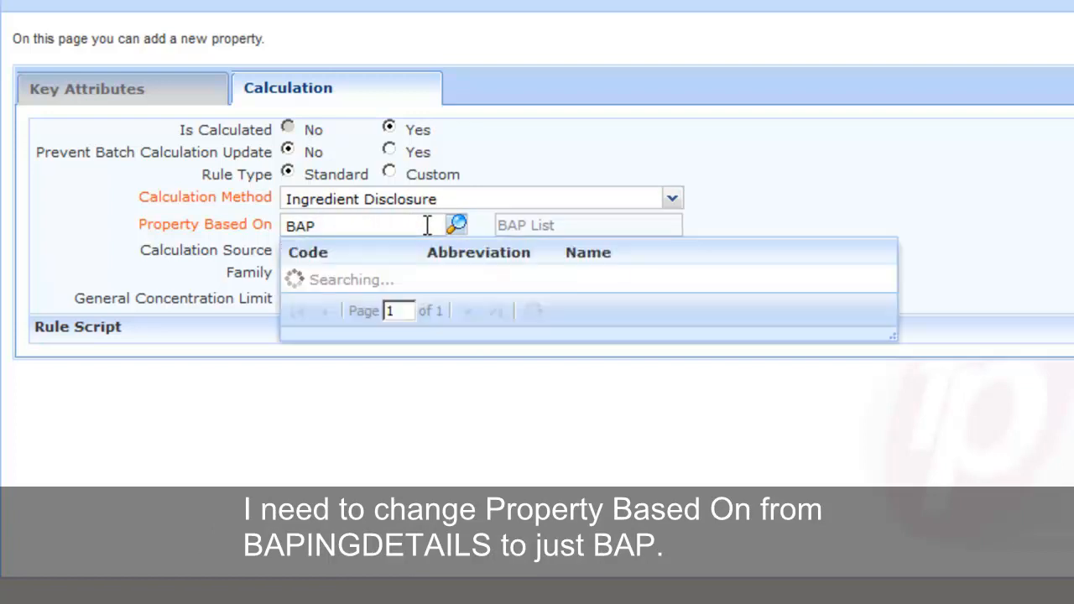
pyautogui.click(418, 285)
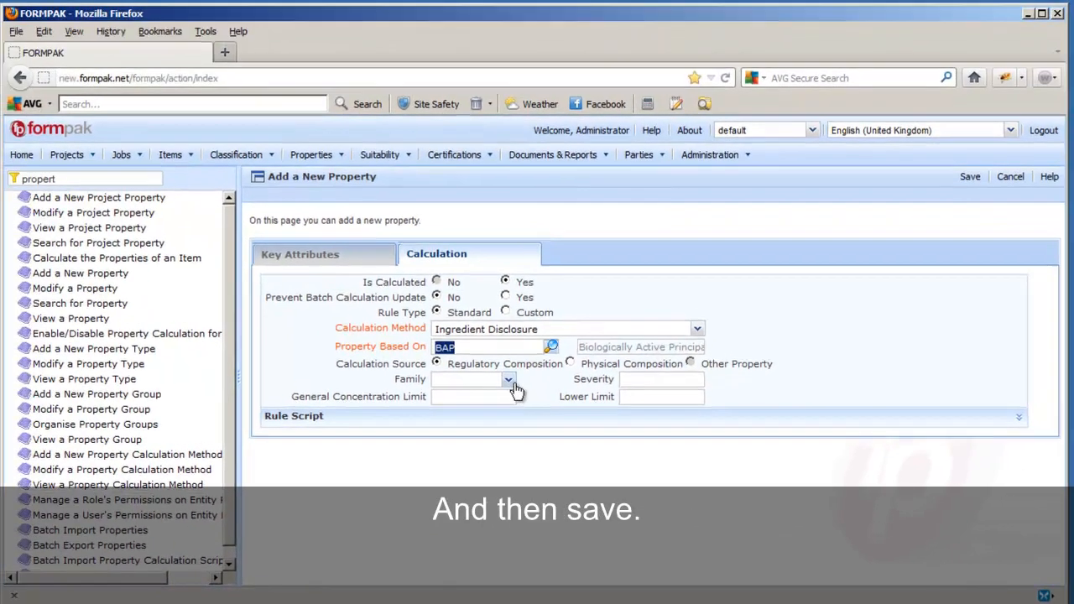
# Save the BAP List property with no property recalculation.
pyautogui.click(970, 178)
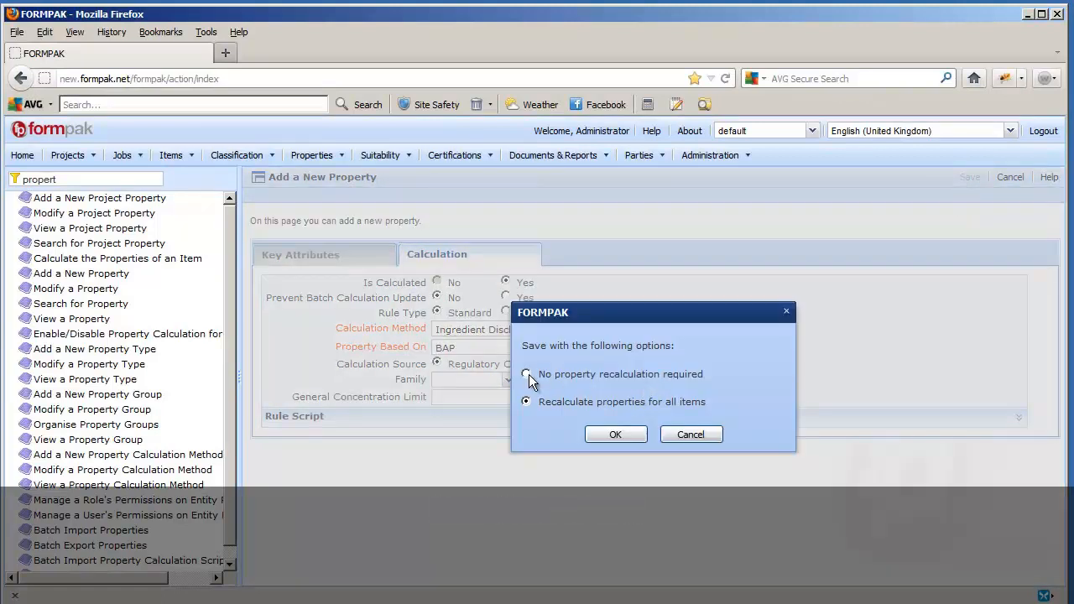
pyautogui.click(527, 374)
pyautogui.click(617, 435)
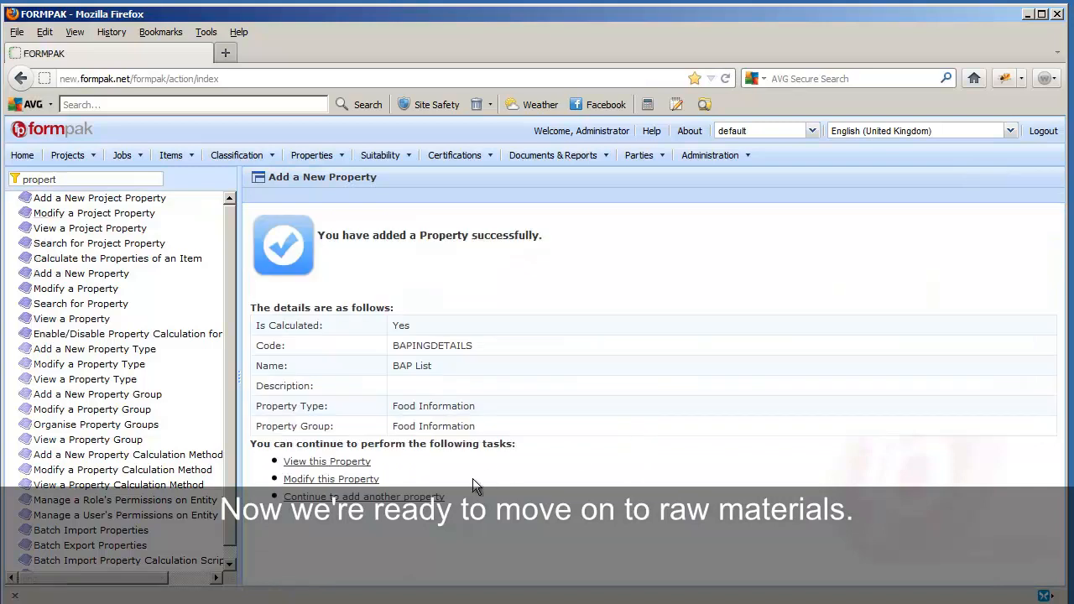
pyautogui.click(107, 215)
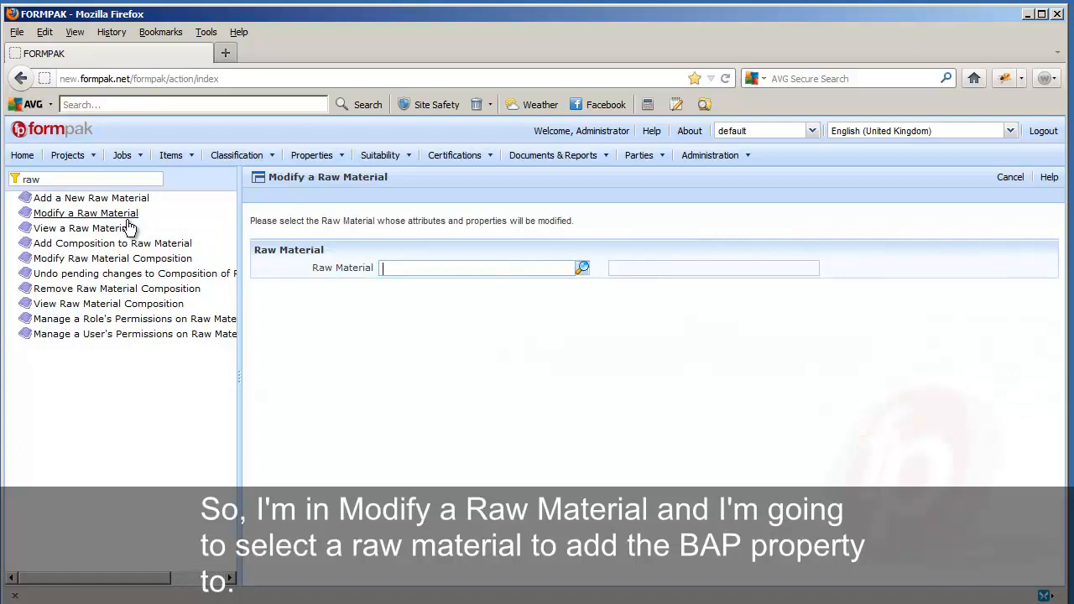
# Open Methyl eugenol's Food Information properties and add the BAP property.
pyautogui.write('methyl eugeno')
pyautogui.click(453, 307)
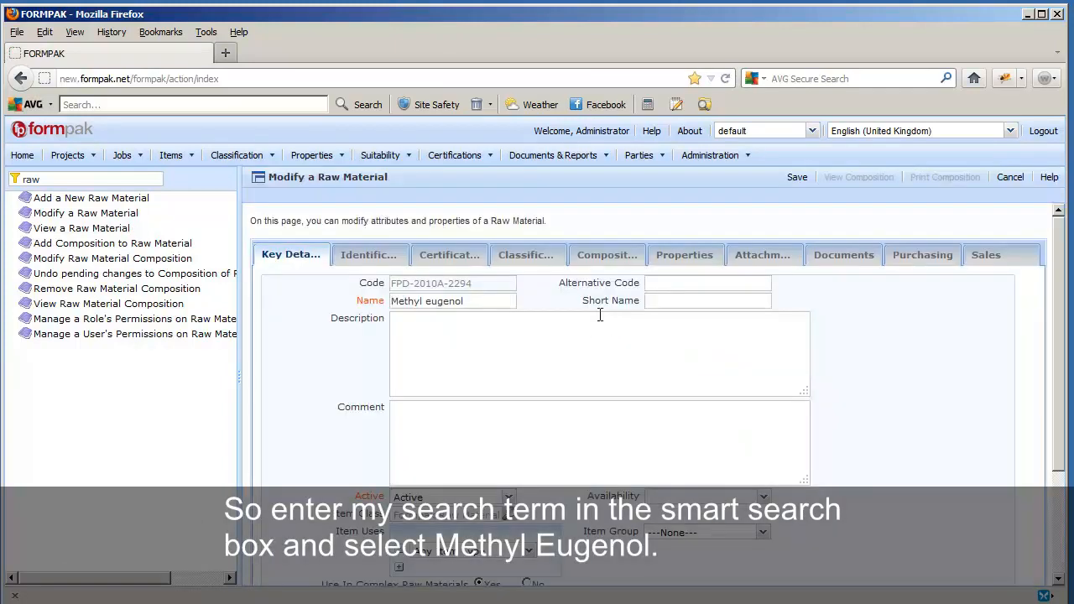
pyautogui.click(673, 261)
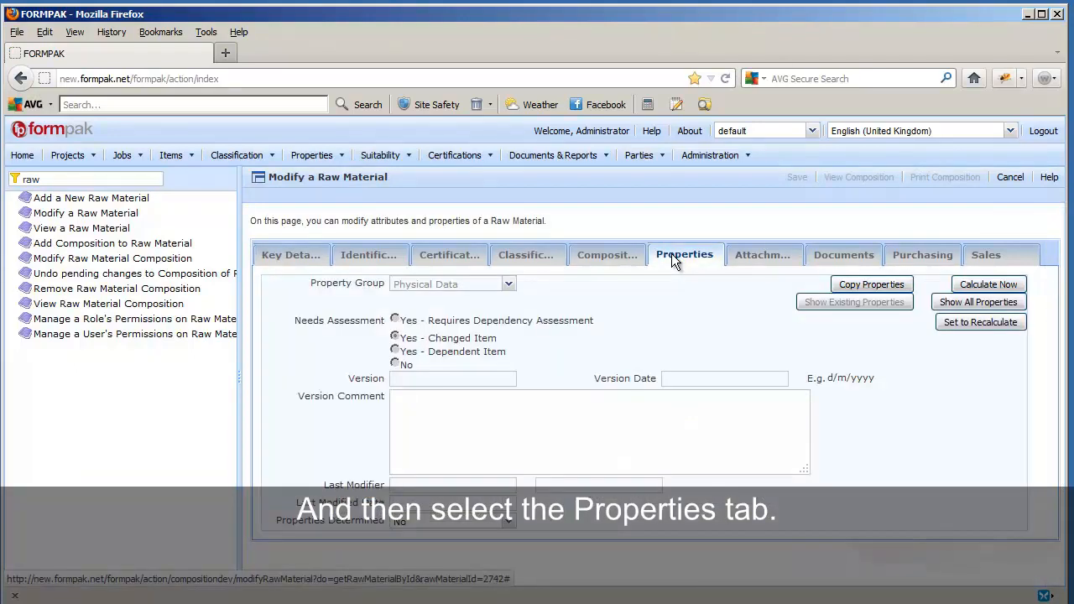
pyautogui.click(510, 285)
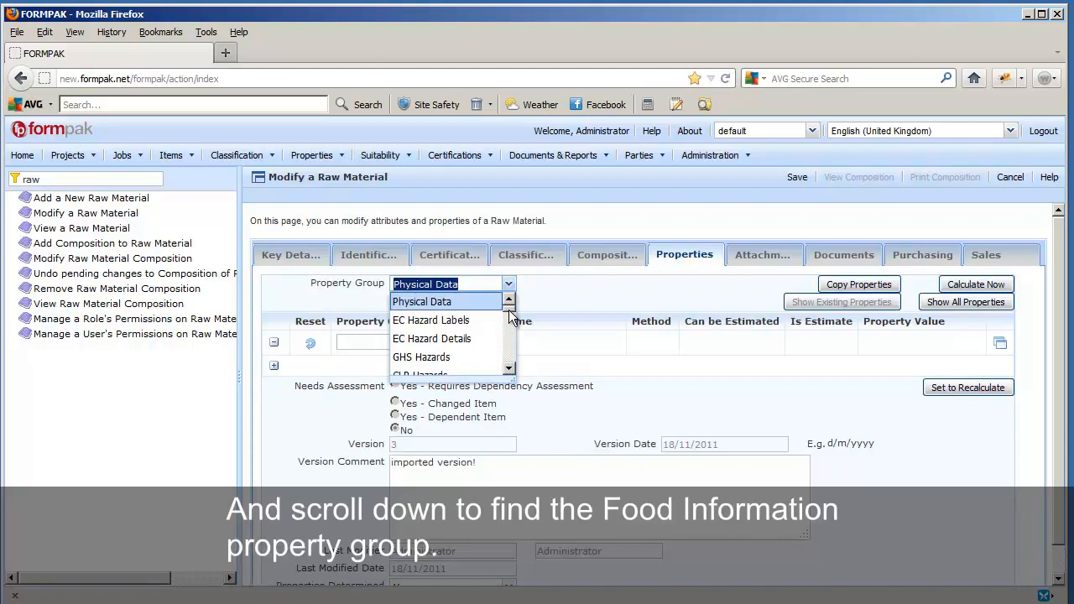
pyautogui.moveTo(510, 316); pyautogui.dragTo(509, 334)
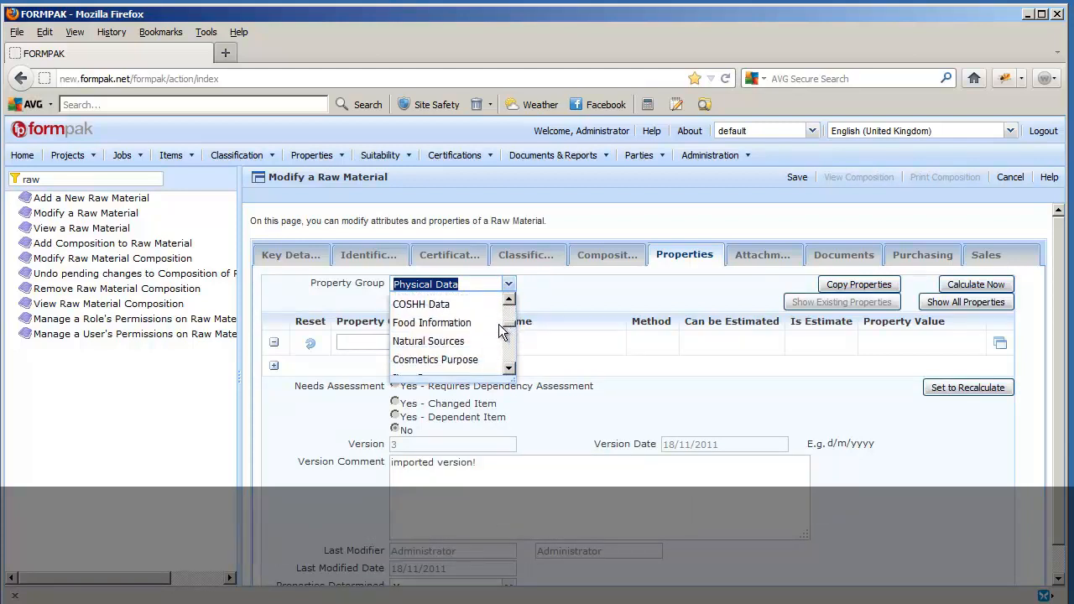
pyautogui.click(476, 331)
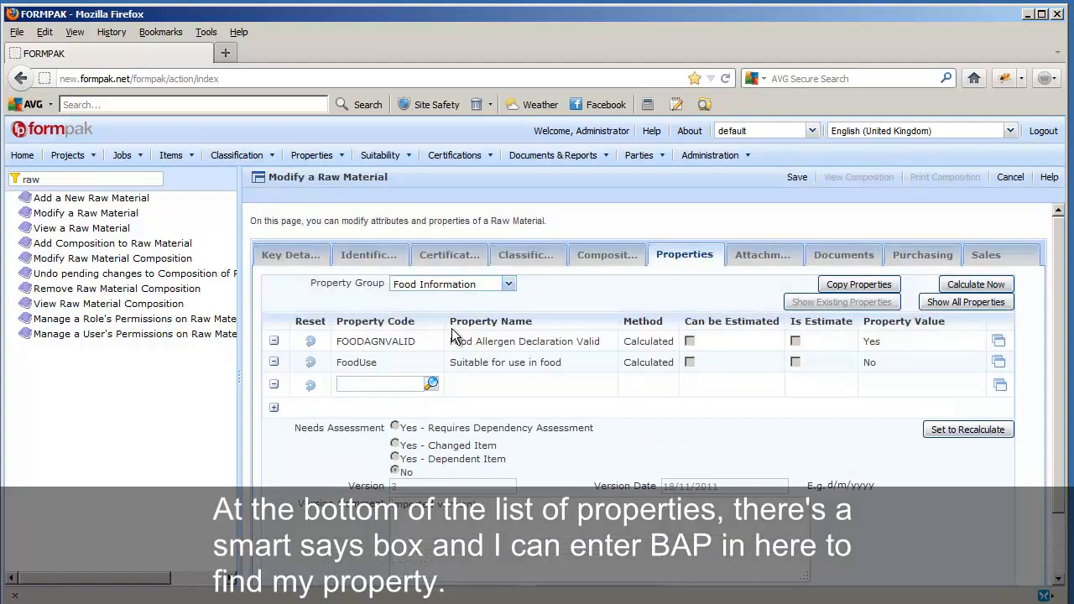
pyautogui.click(397, 383)
pyautogui.write('bap')
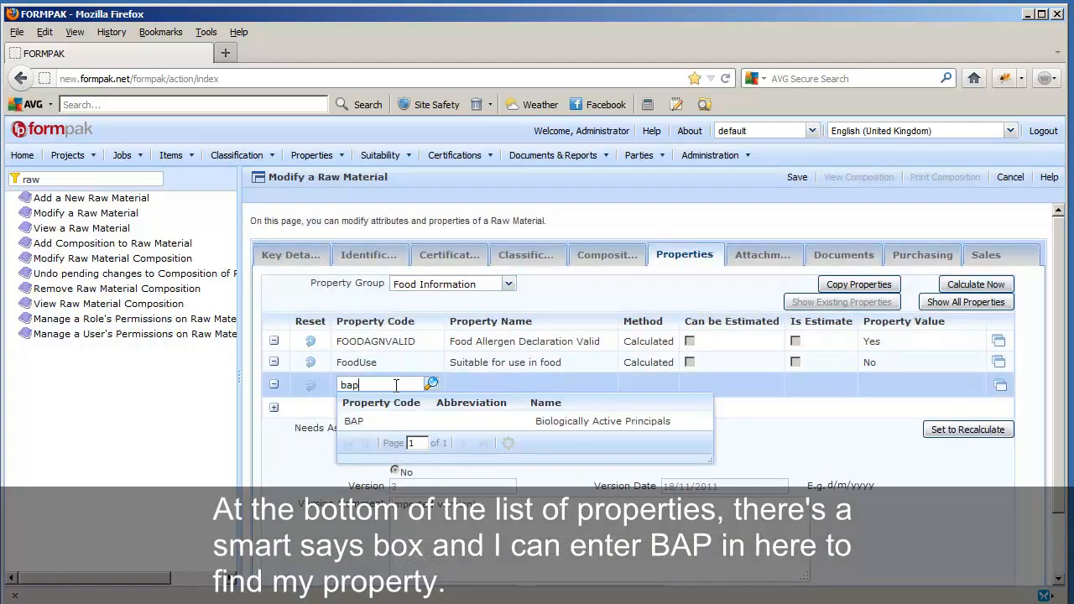
pyautogui.click(401, 417)
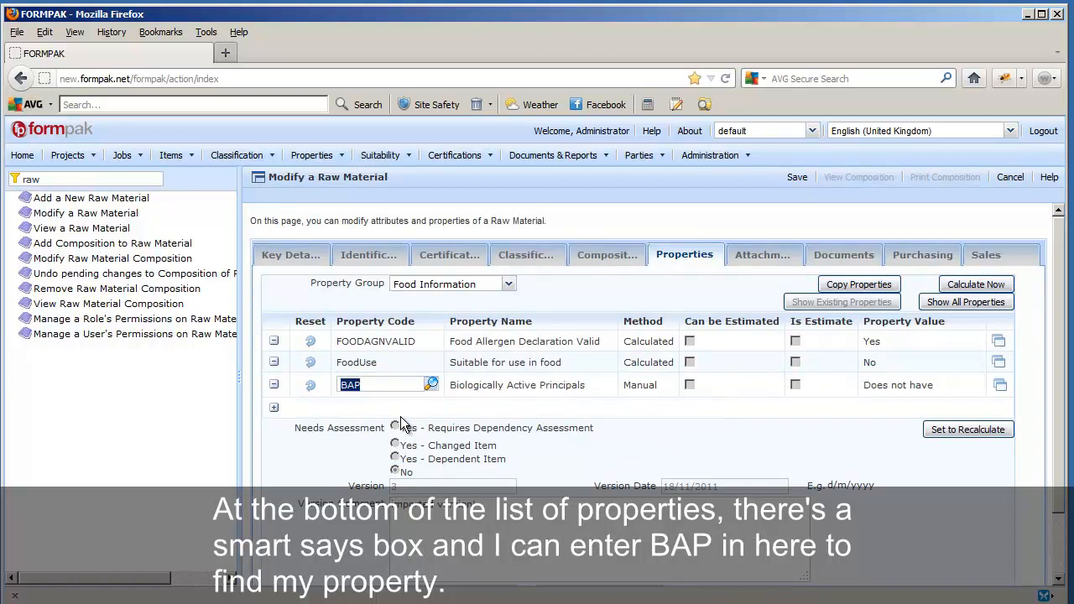
# Set Methyl eugenol's BAP value to = 100%.
pyautogui.click(1001, 387)
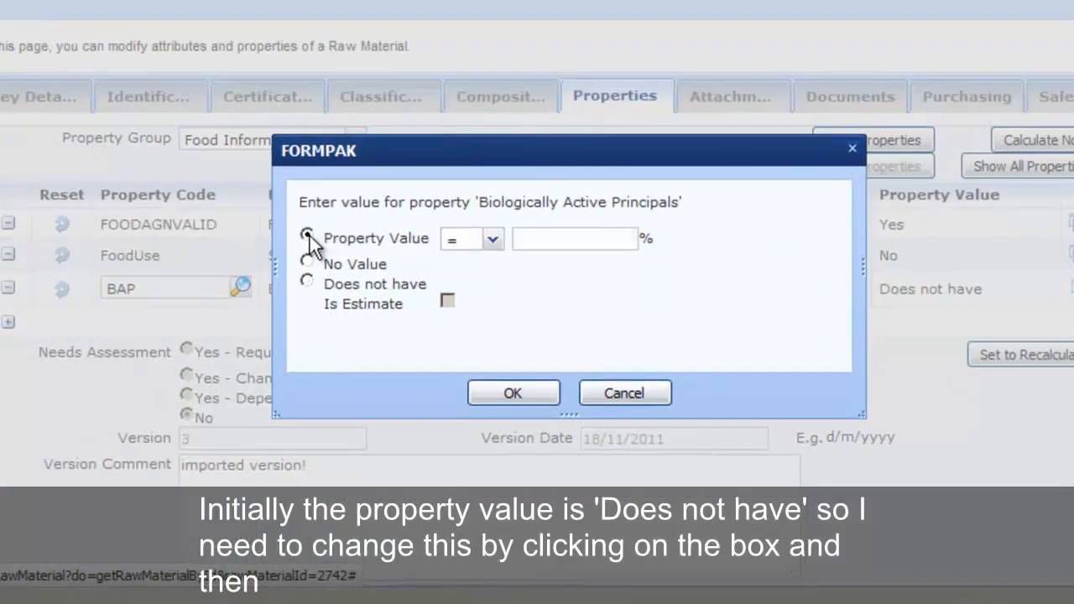
pyautogui.click(308, 236)
pyautogui.click(561, 239)
pyautogui.write('100')
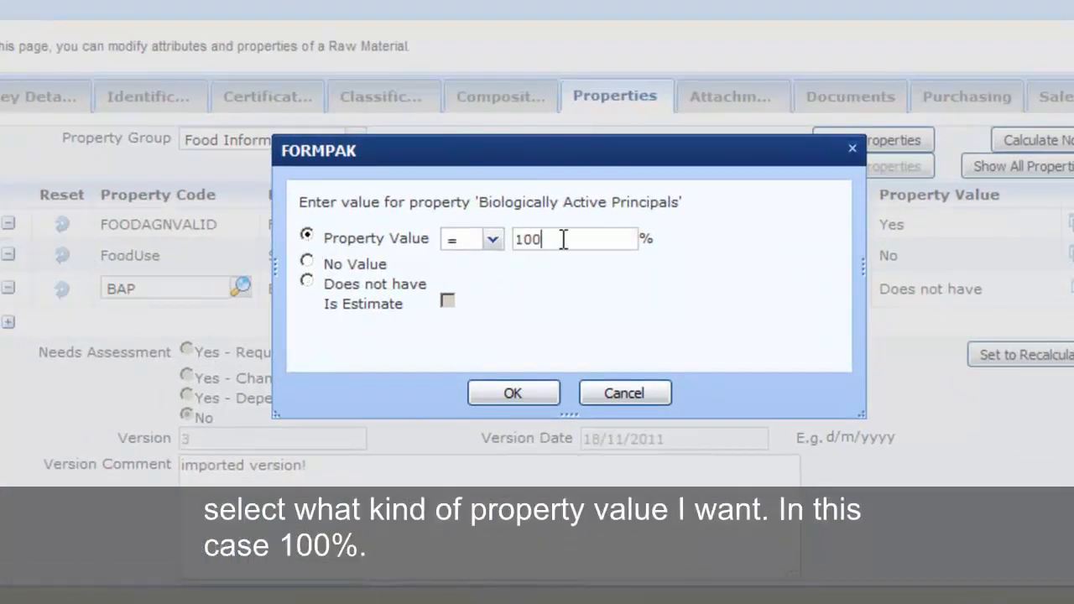
pyautogui.click(549, 392)
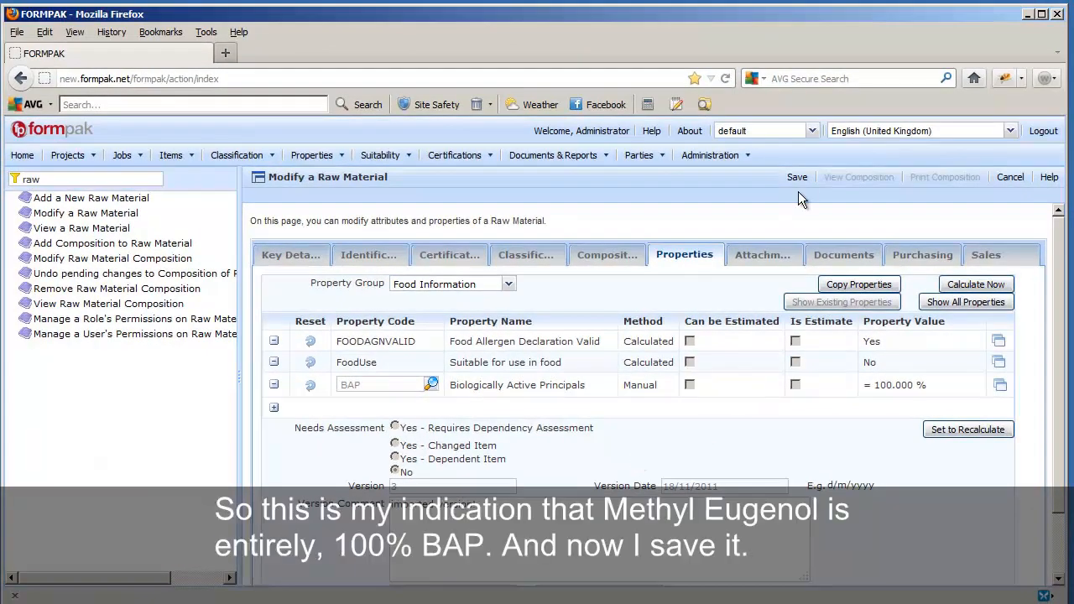
# Save Methyl eugenol and start modifying another raw material, searching for 'safrol'.
pyautogui.click(799, 180)
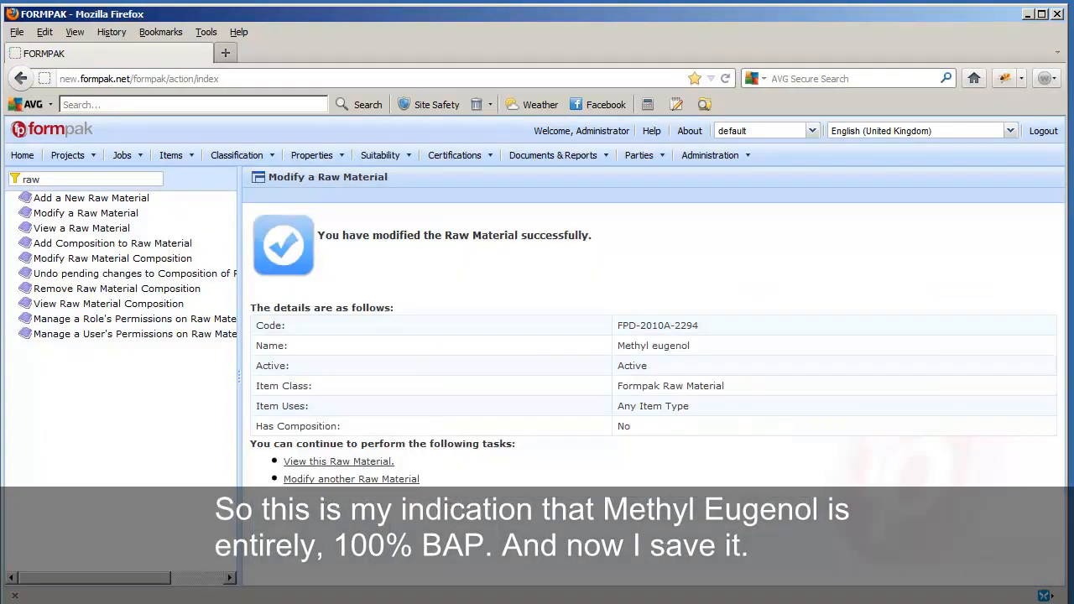
pyautogui.click(34, 603)
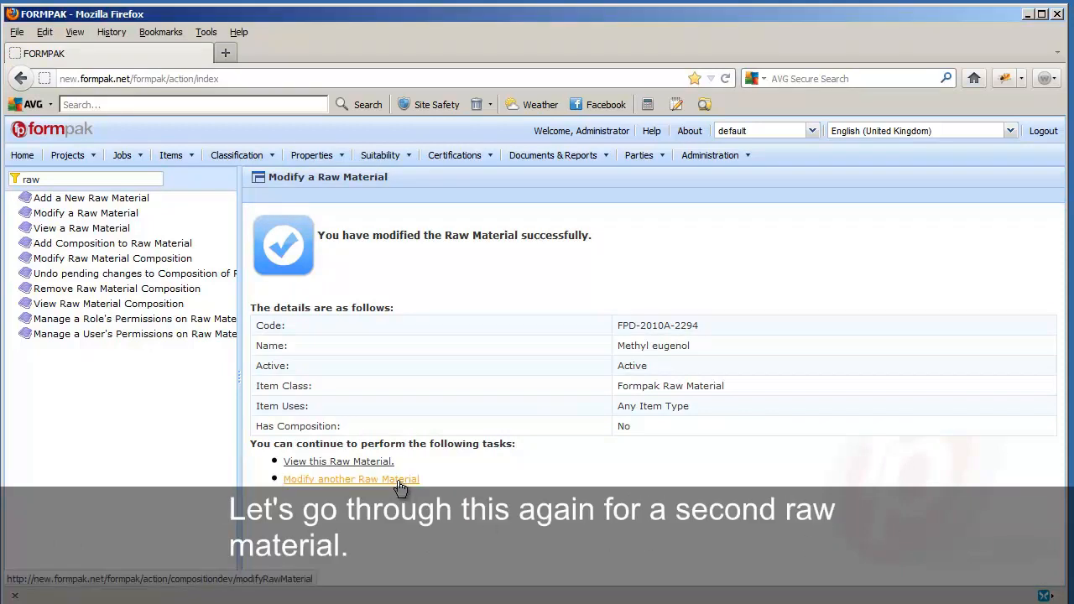
pyautogui.click(398, 483)
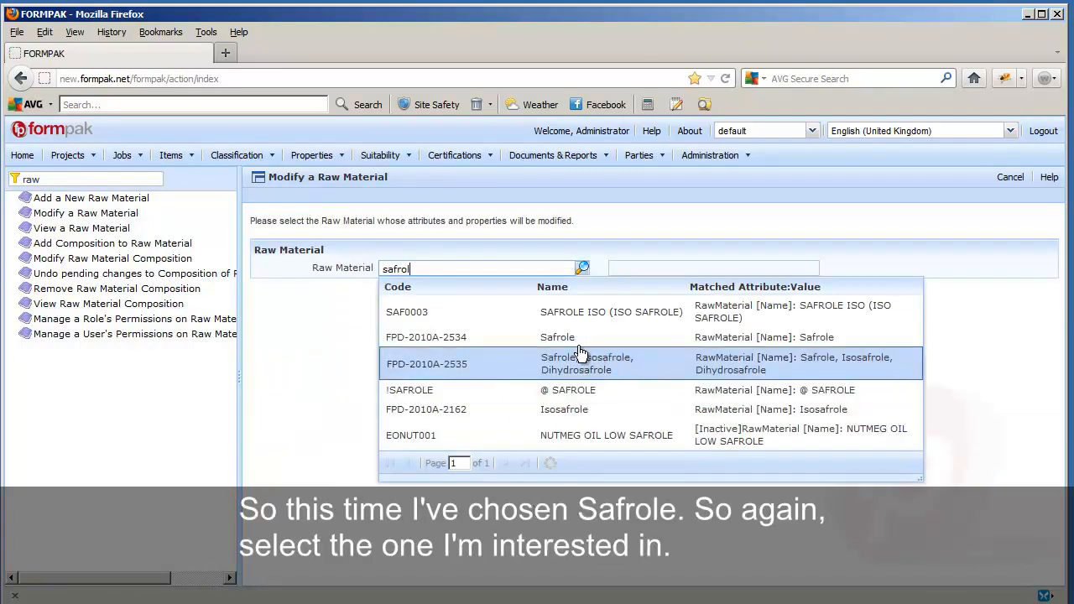
# Open Safrole's Food Information properties and add the BAP property.
pyautogui.click(564, 339)
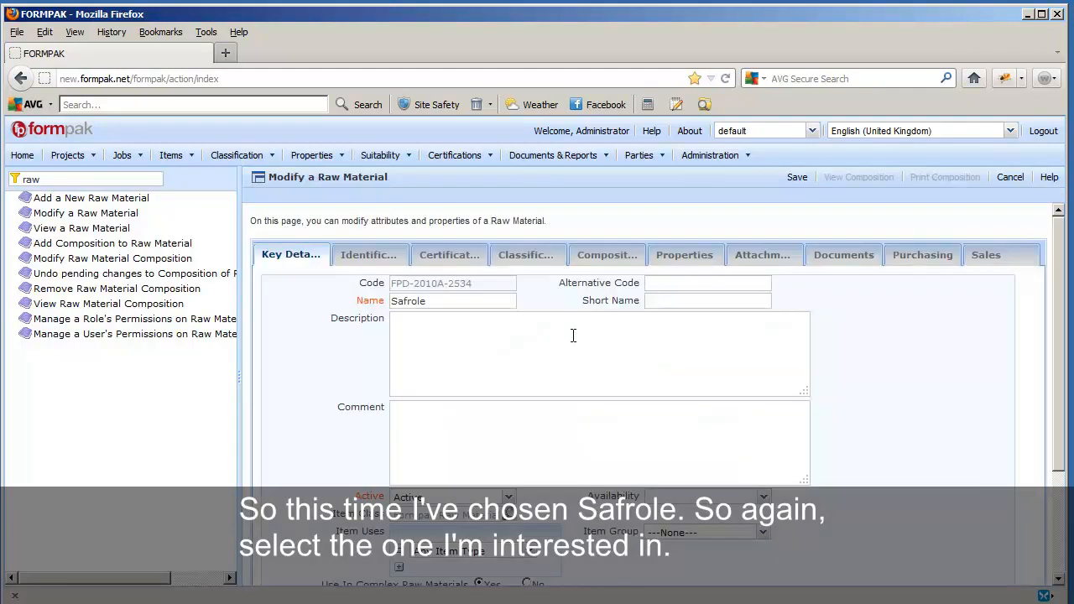
pyautogui.click(702, 254)
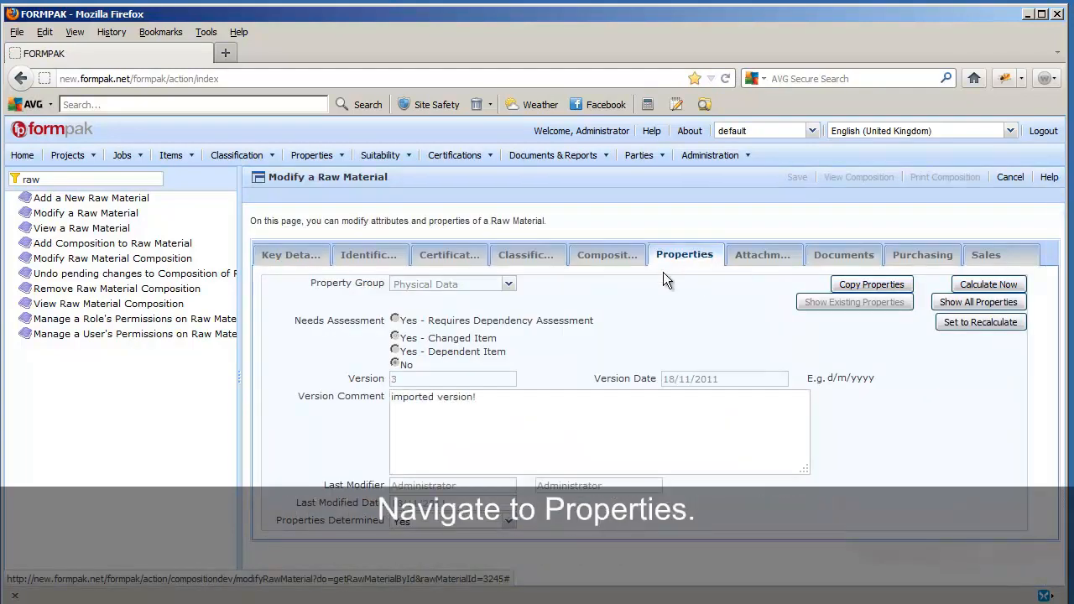
pyautogui.click(509, 287)
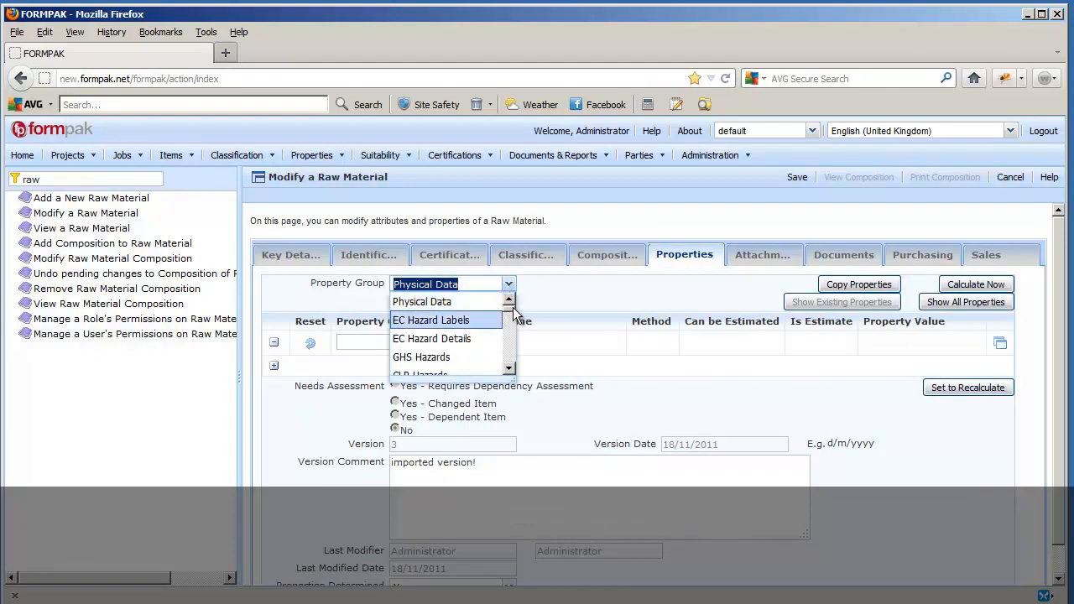
pyautogui.scroll(-4, 453, 335)
pyautogui.scroll(-3, 512, 325)
pyautogui.click(426, 336)
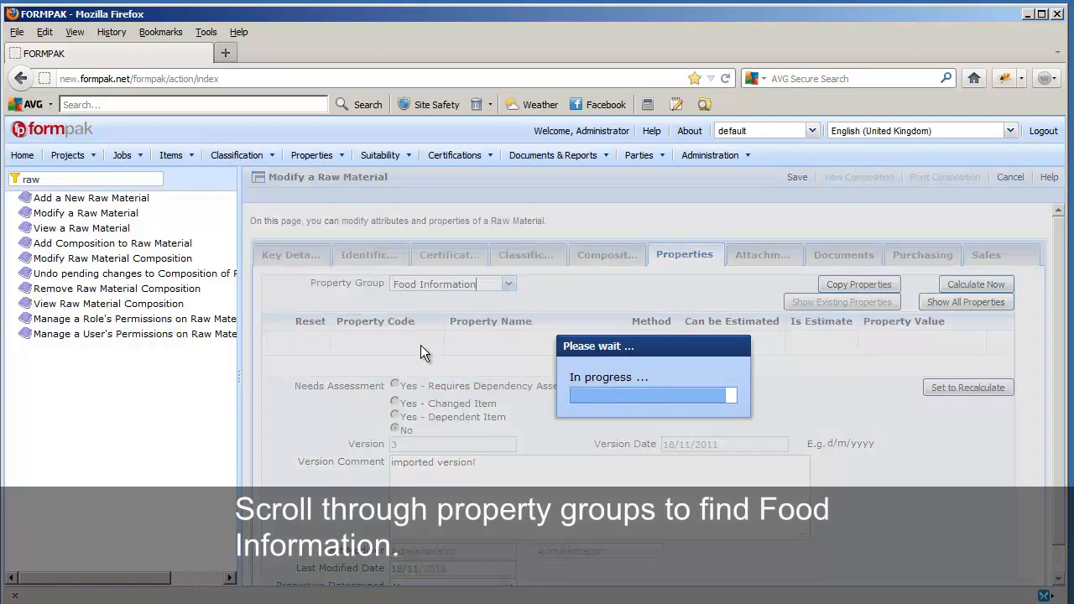
pyautogui.click(365, 381)
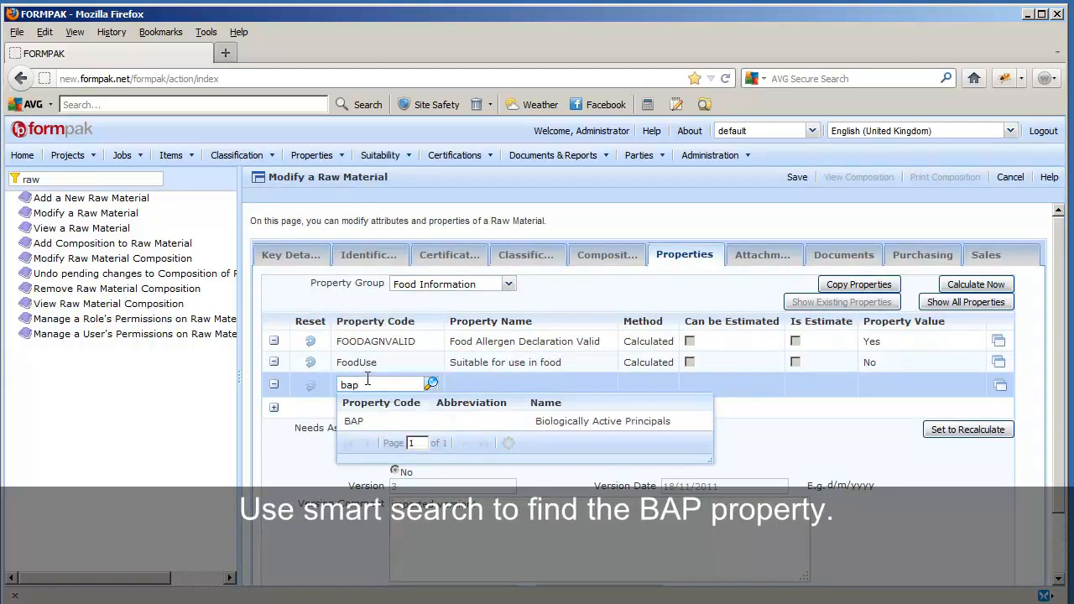
pyautogui.click(362, 418)
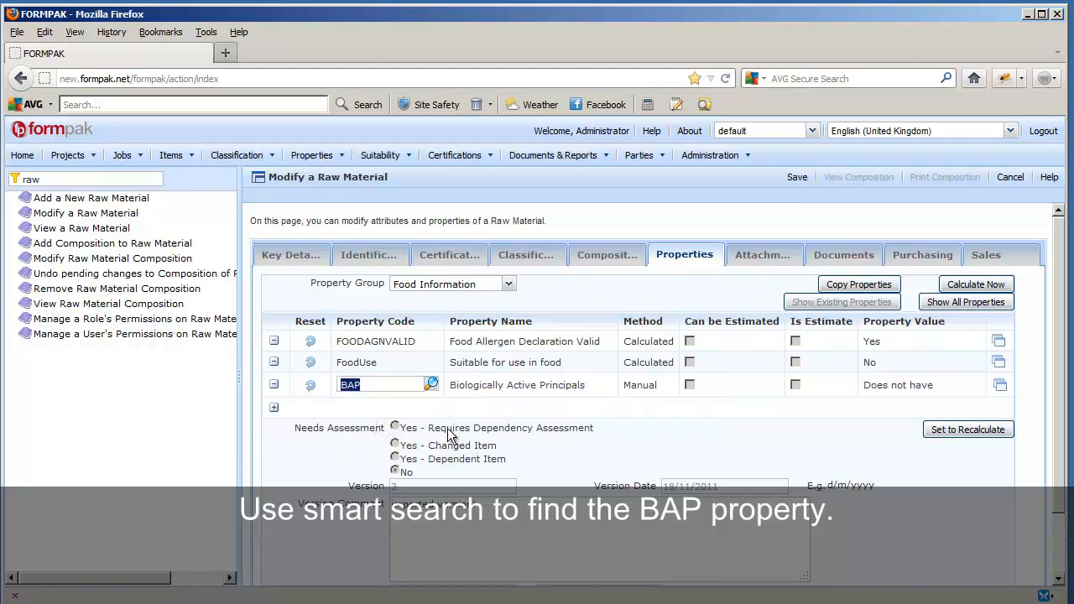
# Set Safrole's BAP value to = 100%.
pyautogui.click(999, 384)
pyautogui.click(475, 349)
pyautogui.click(653, 352)
pyautogui.write('100')
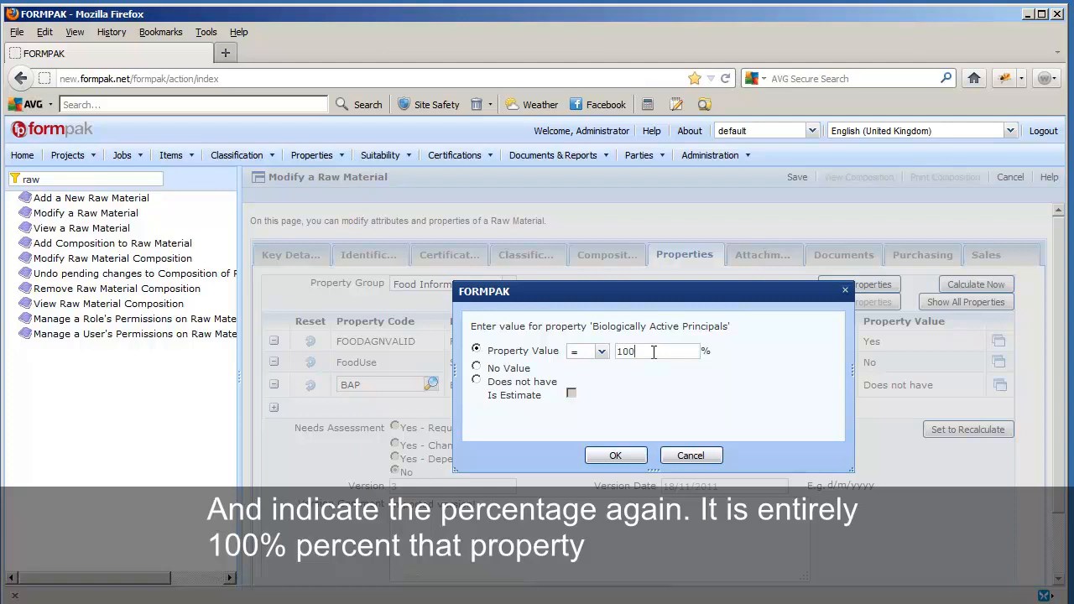
pyautogui.click(615, 456)
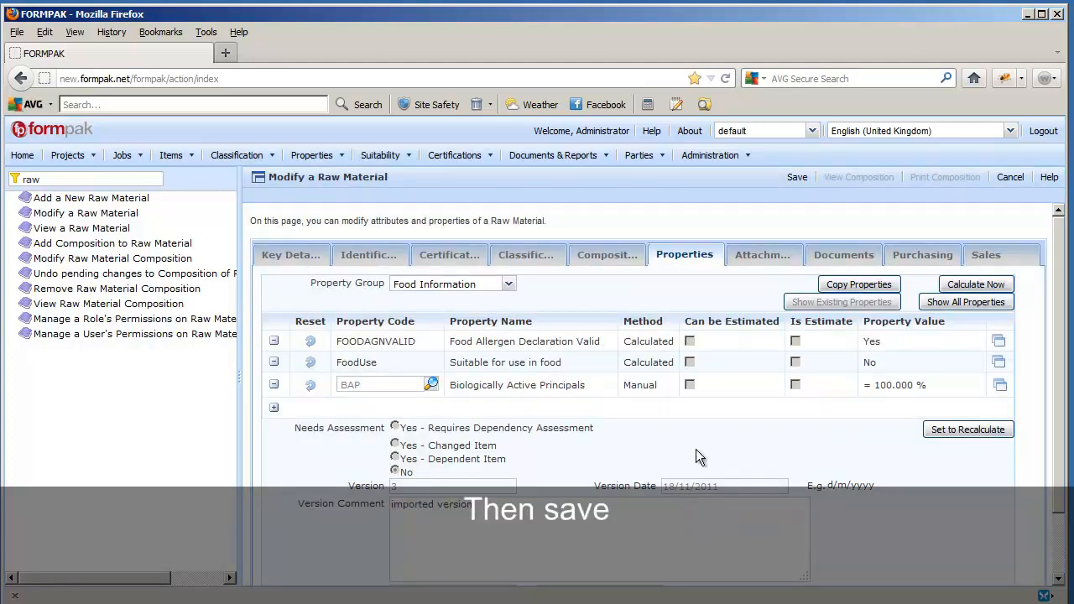
# Save Safrole's change and open FPD-2010A-2379 Nutmeg oil for modification.
pyautogui.click(797, 180)
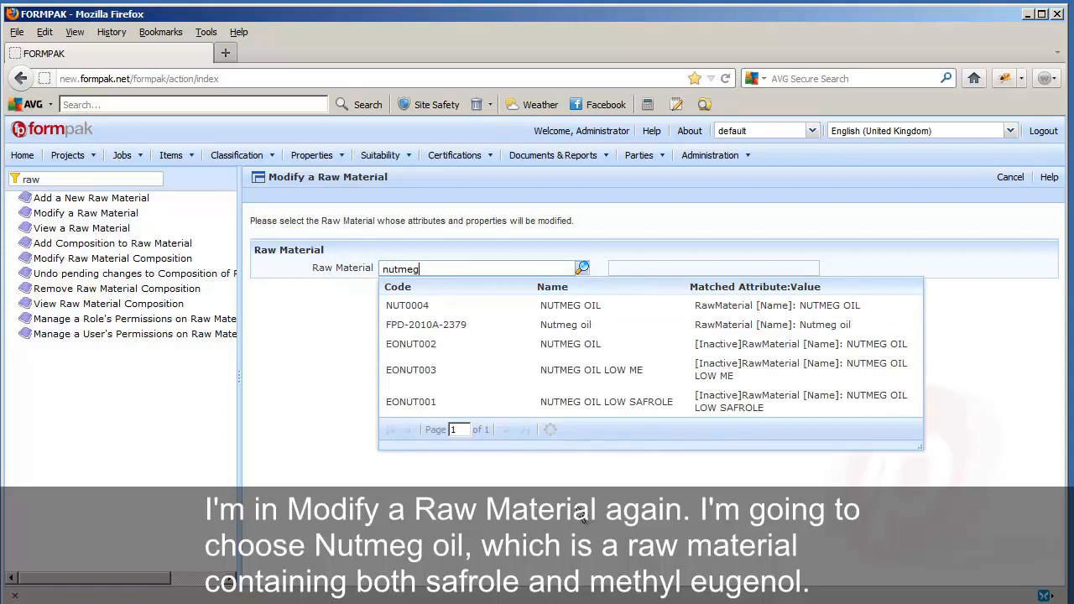
pyautogui.click(573, 325)
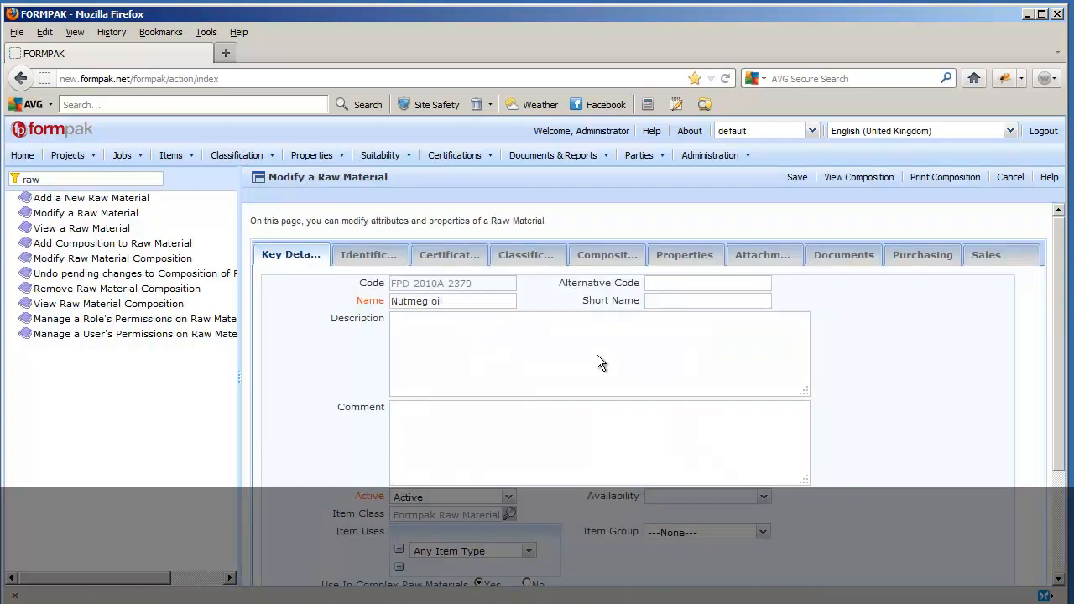
# Check that Nutmeg oil's composition includes Safrole and Methyl eugenol, then return to its Properties.
pyautogui.click(855, 183)
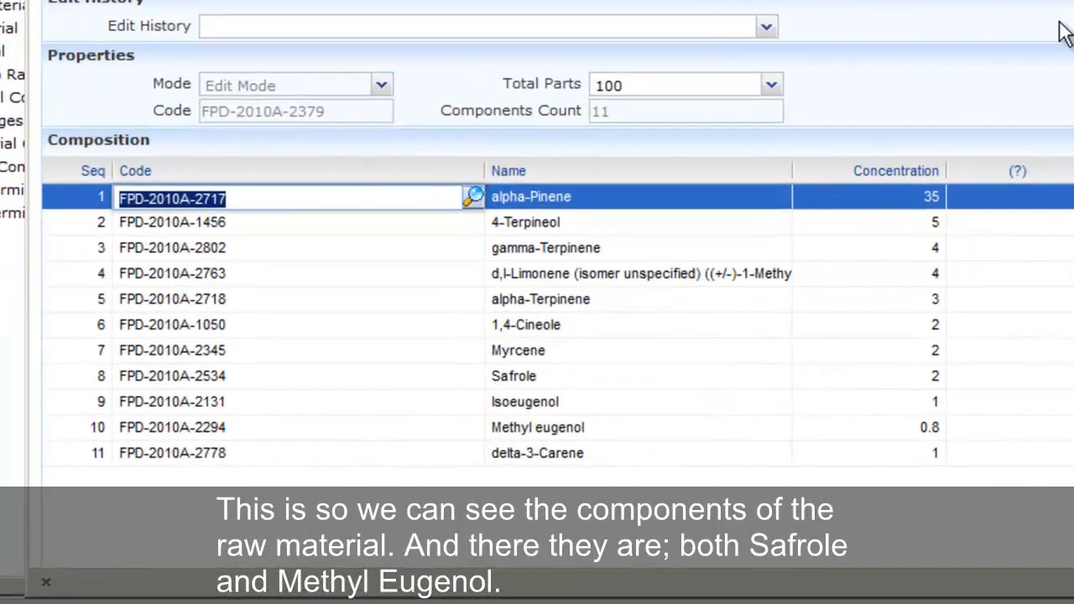
pyautogui.click(550, 373)
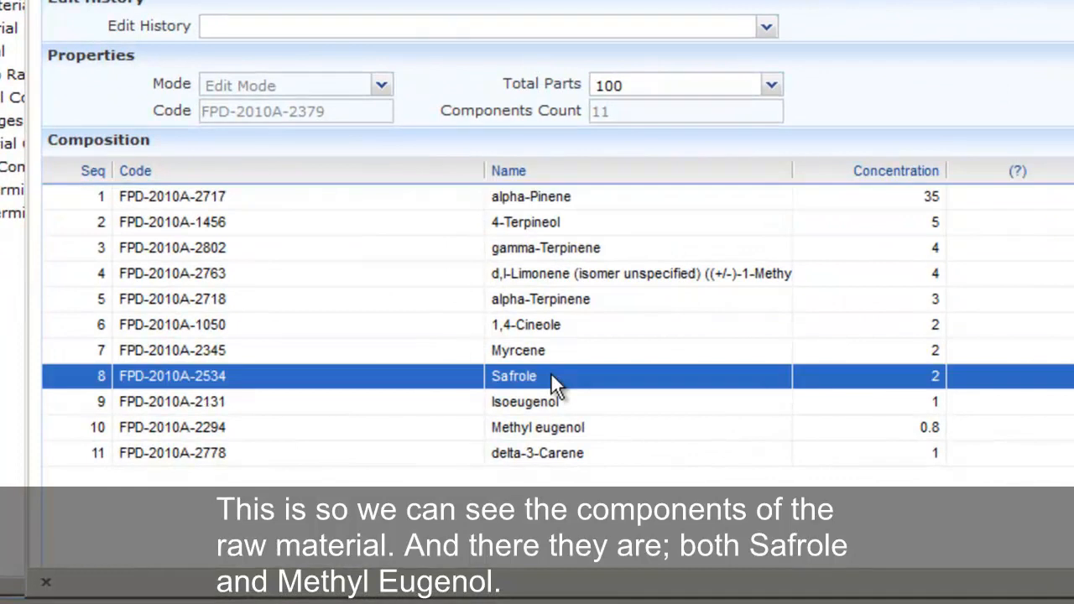
pyautogui.click(567, 435)
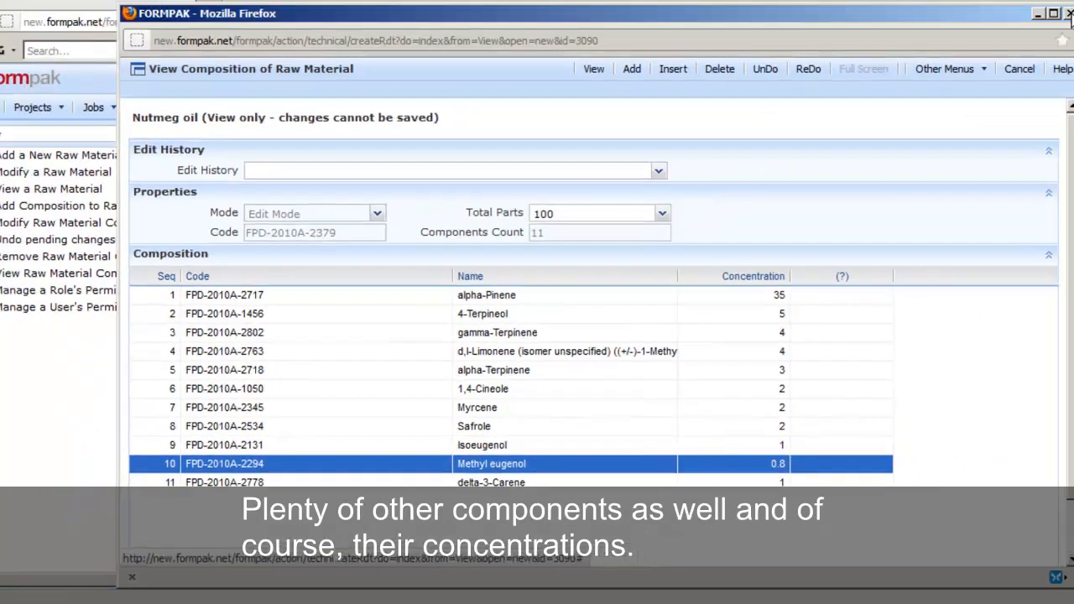
pyautogui.click(1003, 74)
pyautogui.click(704, 255)
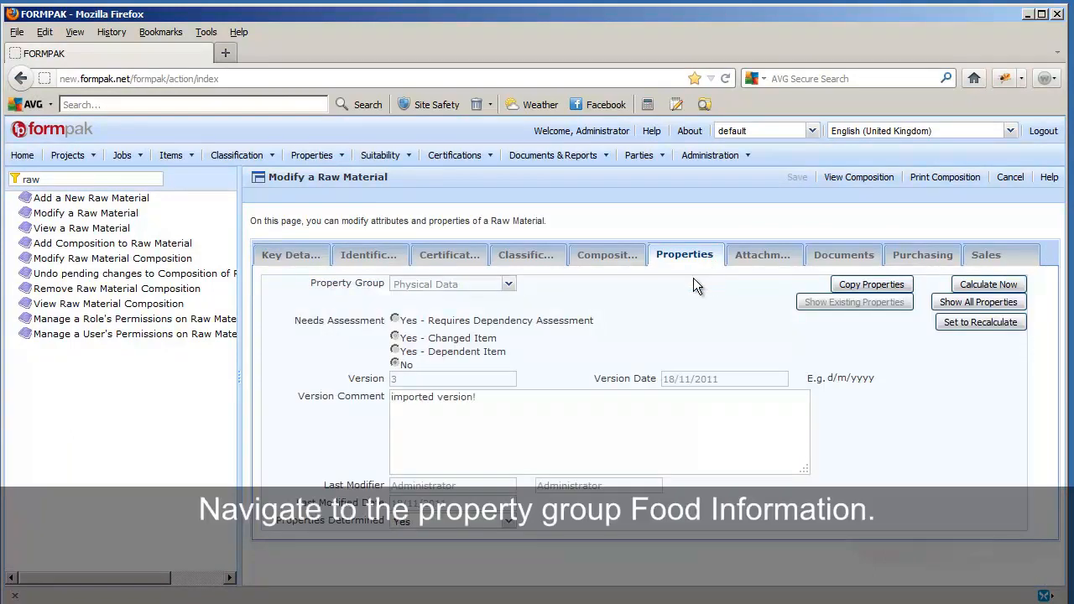
# Switch Nutmeg oil's properties to the Food Information group and scroll through its values.
pyautogui.click(504, 286)
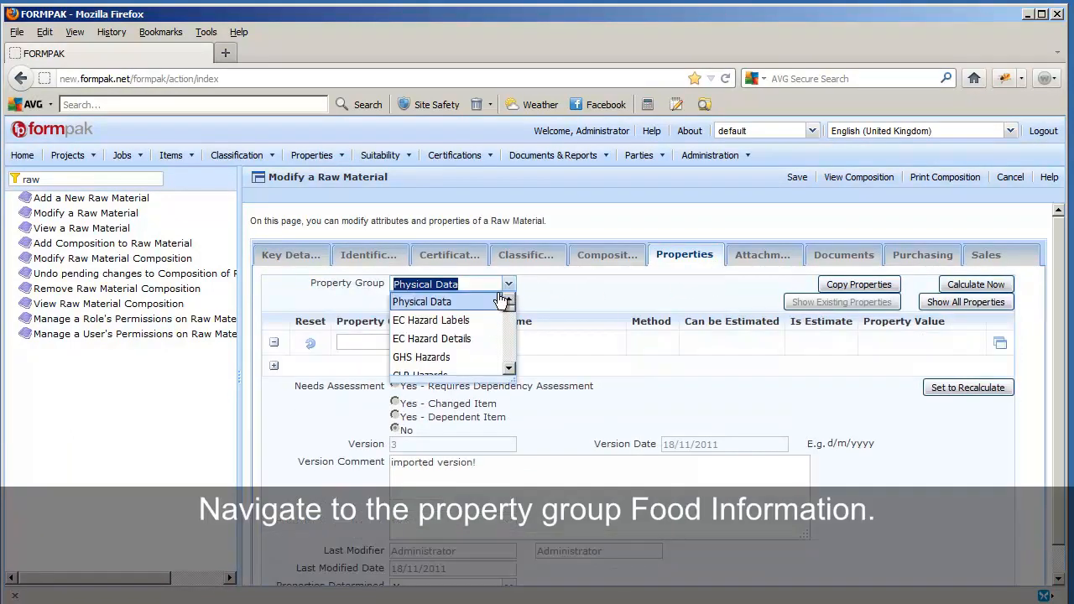
pyautogui.scroll(-1, 510, 312)
pyautogui.scroll(-5, 510, 319)
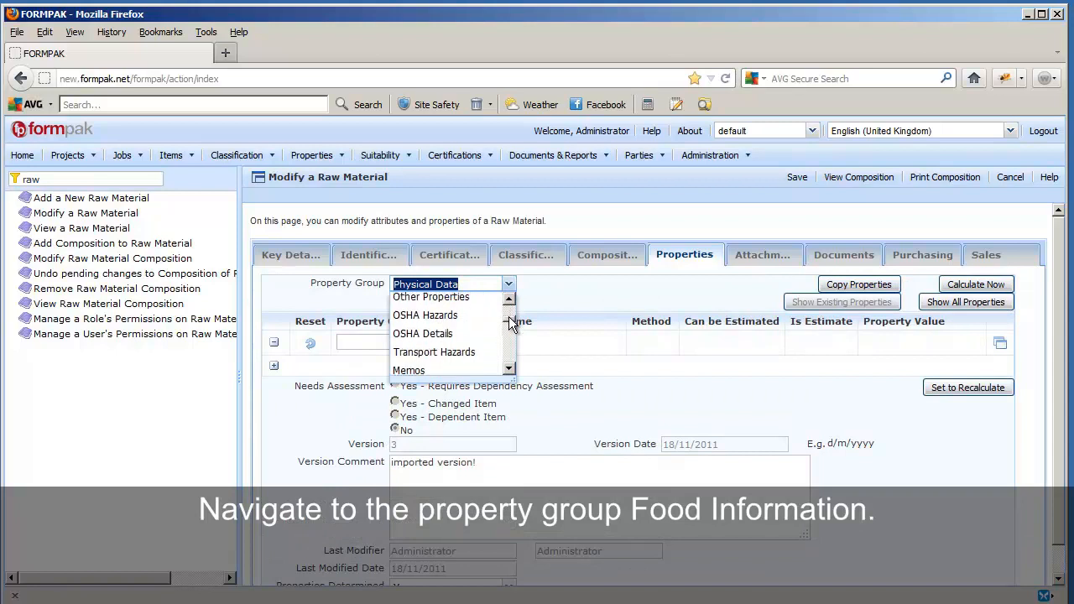
pyautogui.click(469, 322)
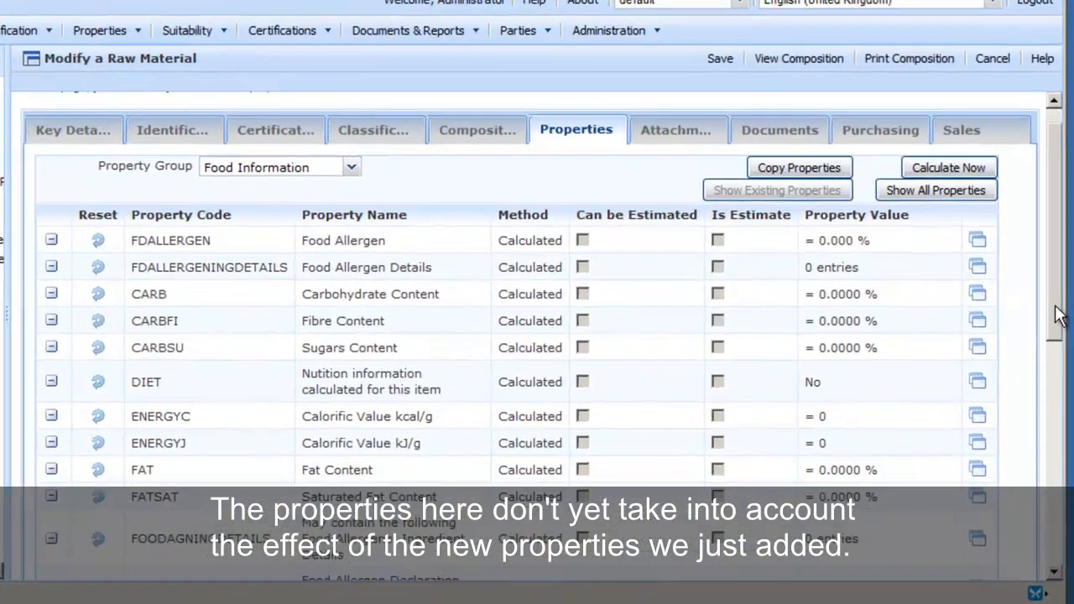
pyautogui.scroll(-5, 1060, 350)
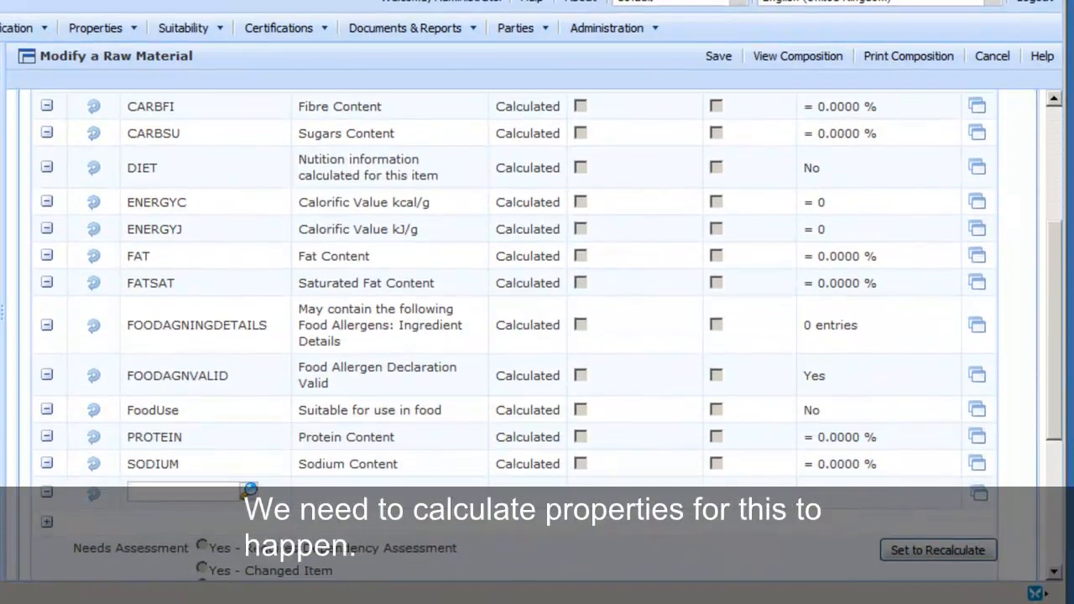
pyautogui.scroll(2, 537, 336)
pyautogui.scroll(3, 247, 558)
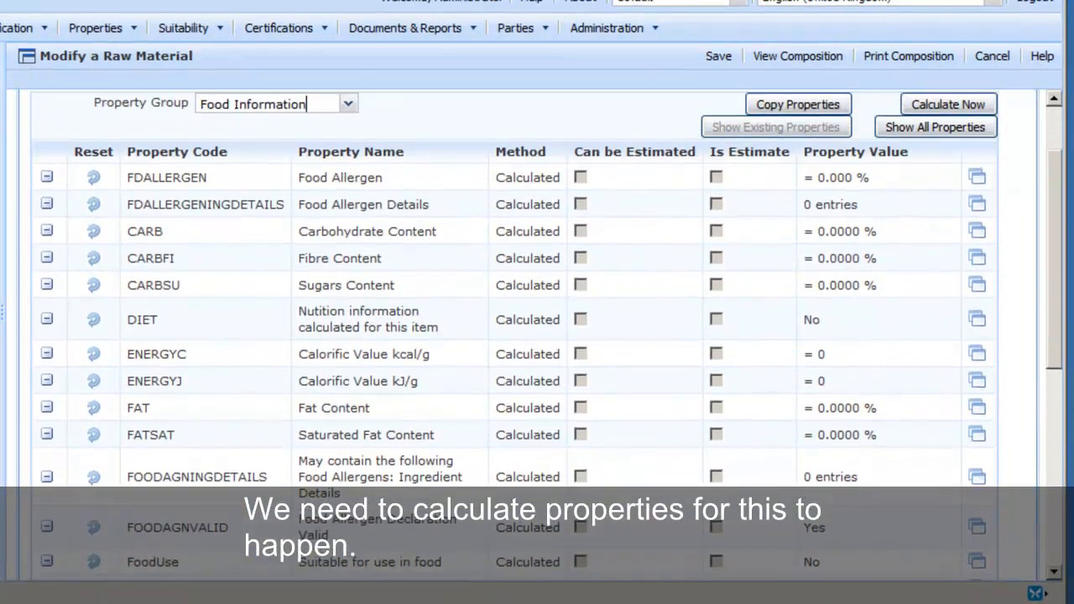
# Recalculate Nutmeg oil, then open the BAPINGDETAILS list showing Methyl eugenol 0.8 and Safrole 2.
pyautogui.click(951, 134)
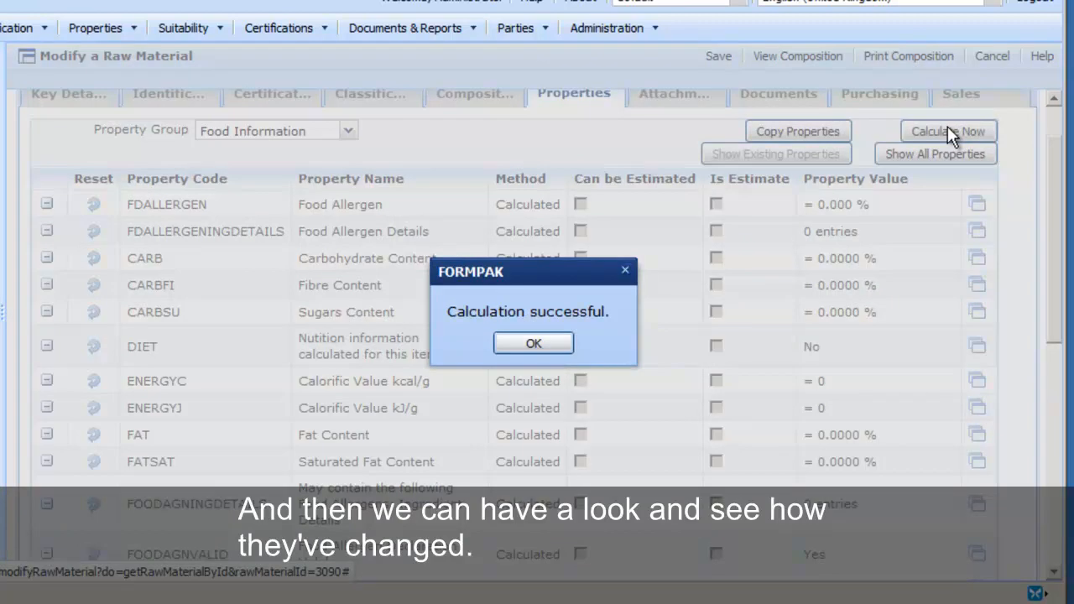
pyautogui.click(534, 343)
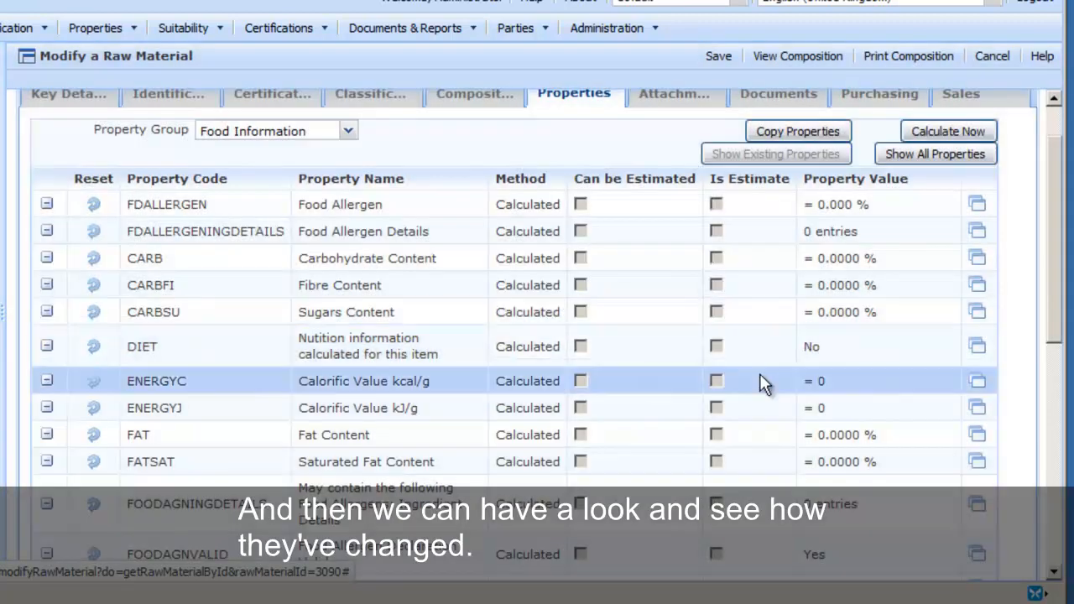
pyautogui.moveTo(1055, 286); pyautogui.dragTo(1060, 407)
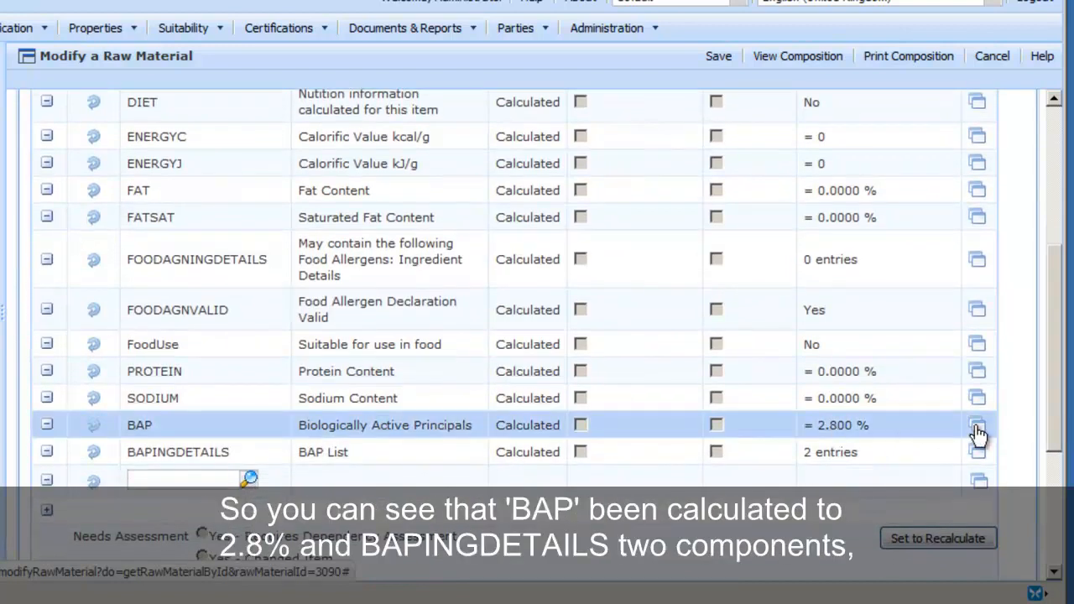
pyautogui.click(982, 457)
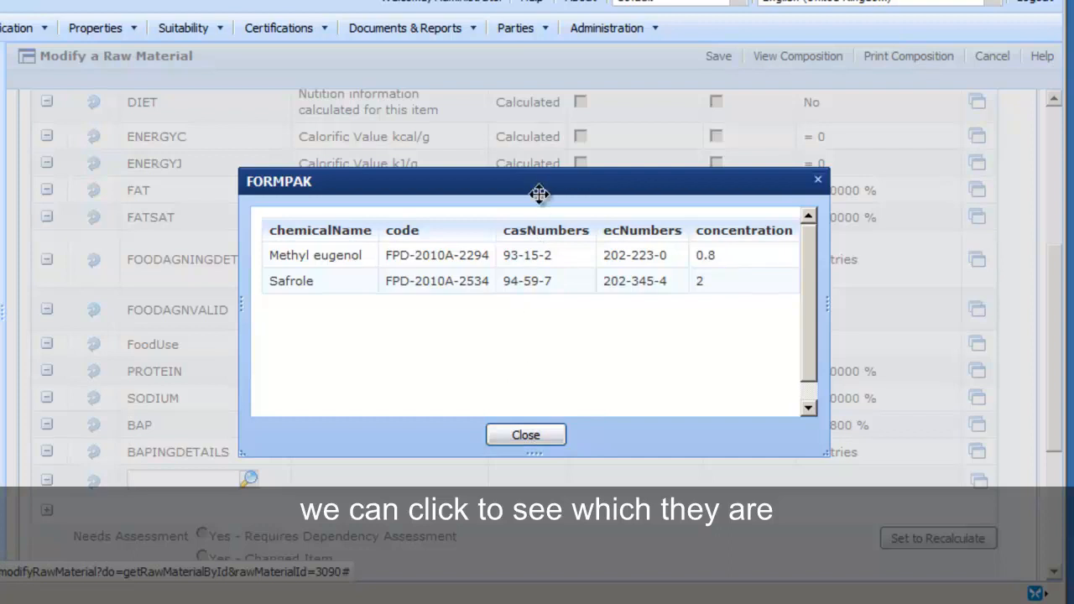
# Close the BAP list window and save the recalculated Nutmeg oil raw material.
pyautogui.moveTo(543, 181); pyautogui.dragTo(535, 107)
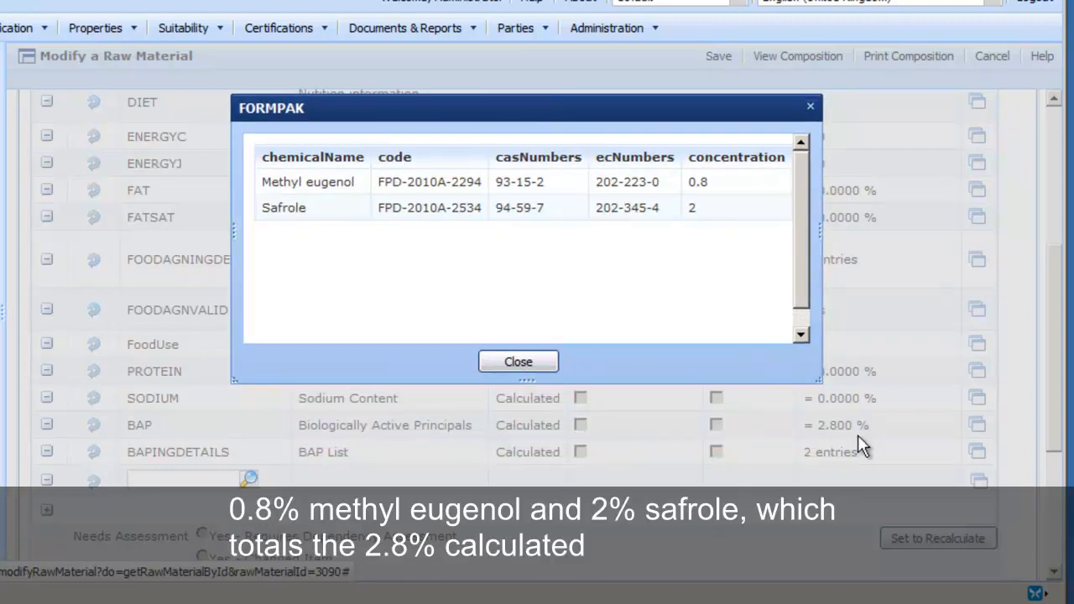
pyautogui.click(545, 361)
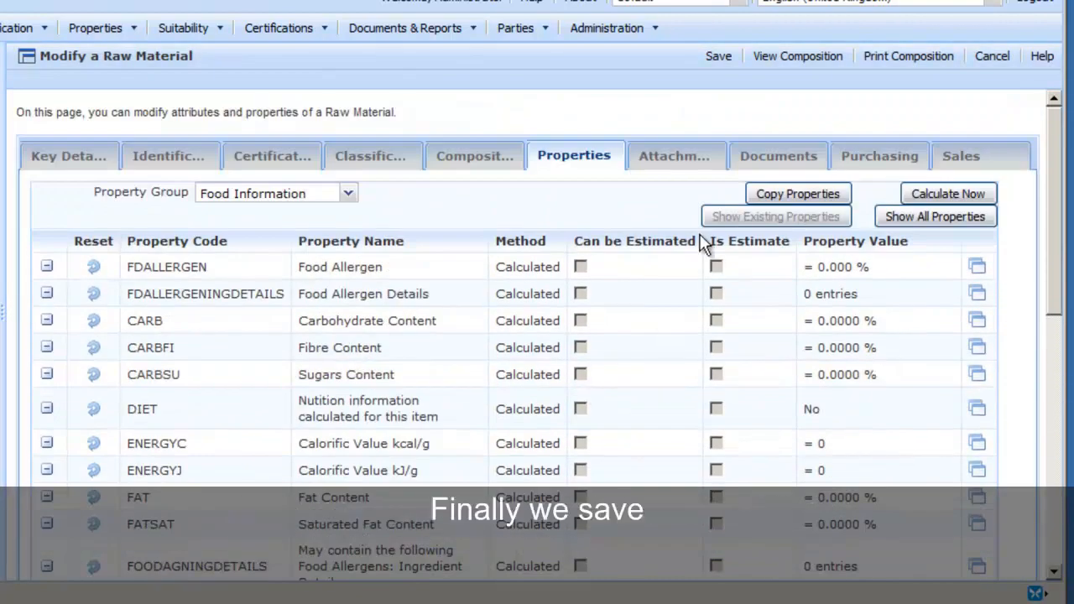
pyautogui.click(718, 56)
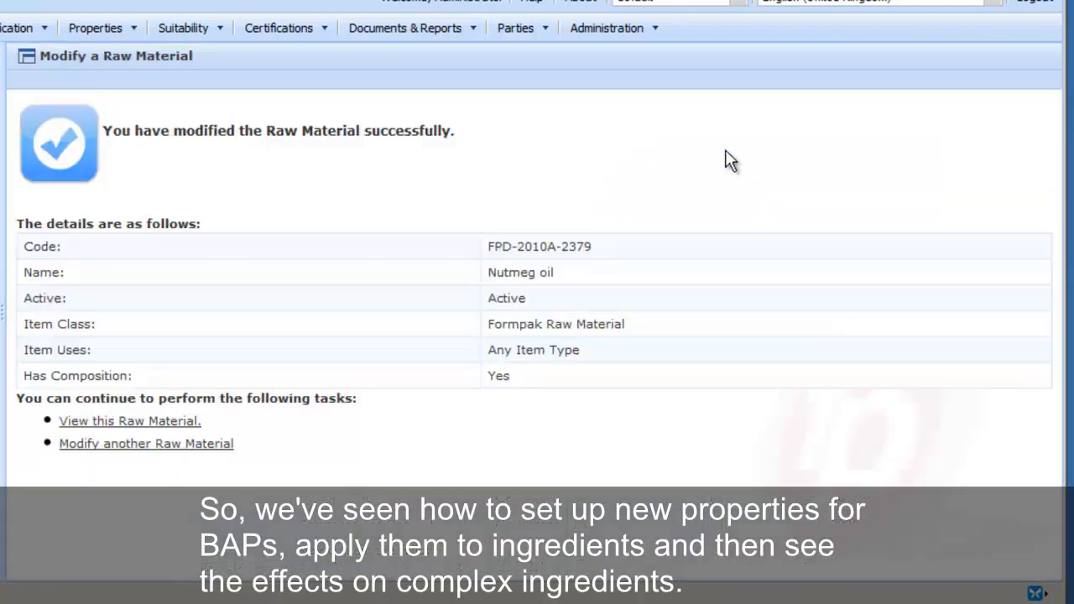